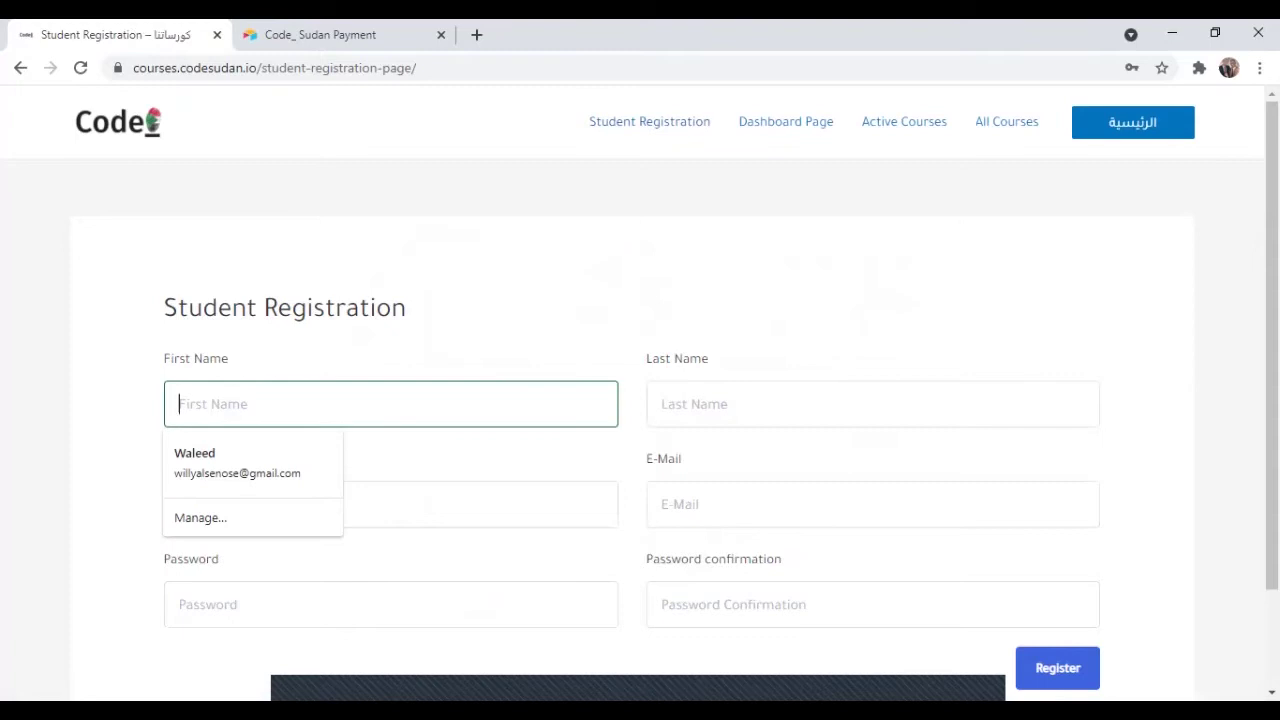
Enter the student's last name, user name, a saved e-mail and a matching password and confirmation.
{"action": "key", "text": "Tab"}
{"action": "type", "text": "ahmed"}
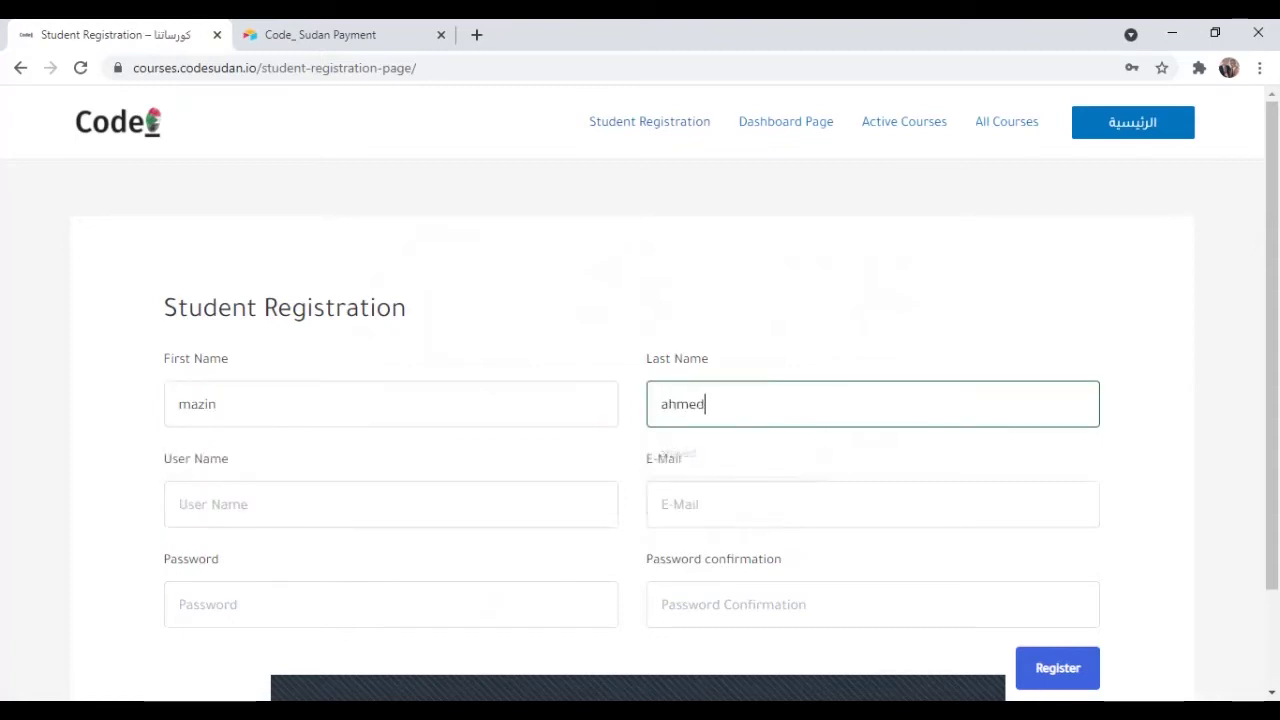
{"action": "key", "text": "Tab"}
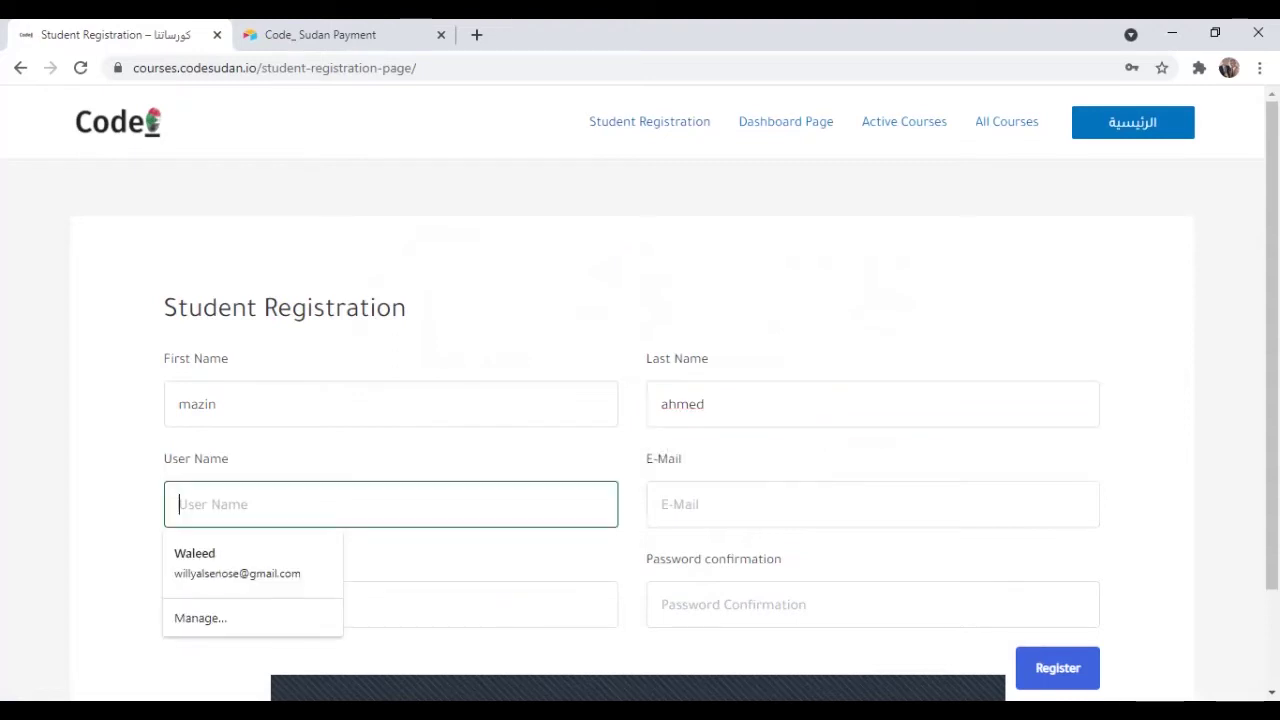
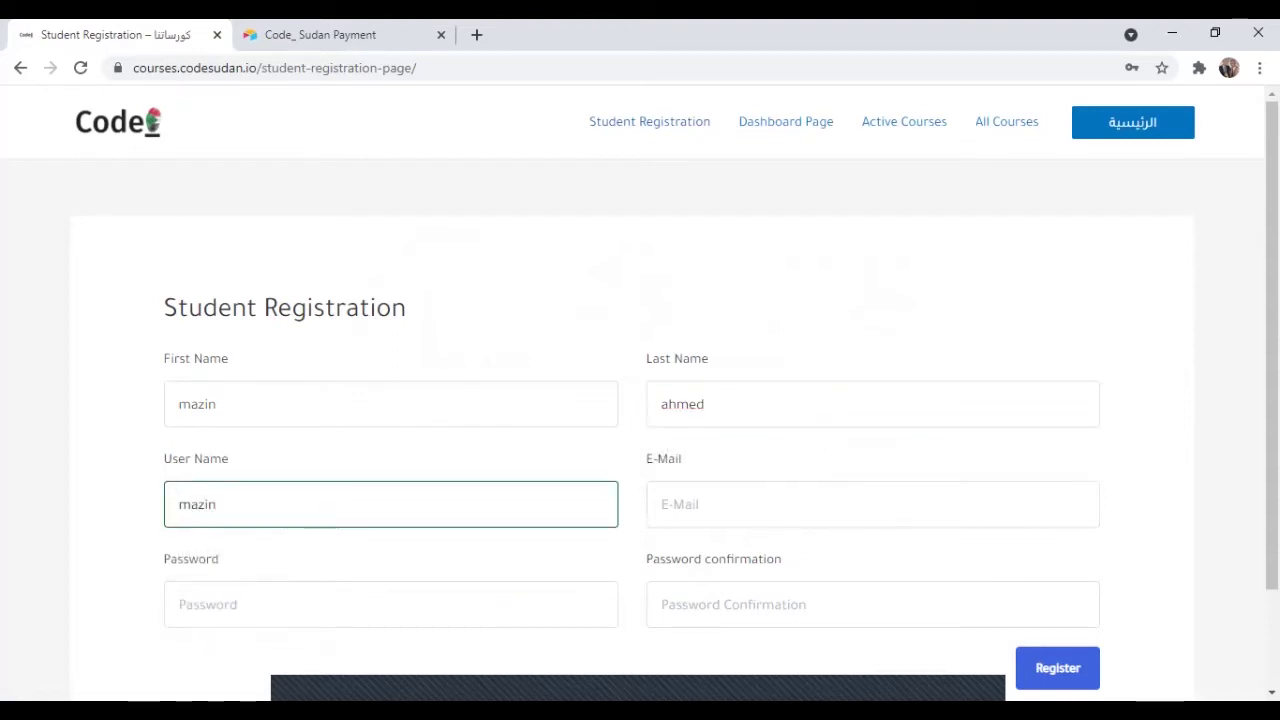
{"action": "key", "text": "Tab"}
{"action": "type", "text": "w"}
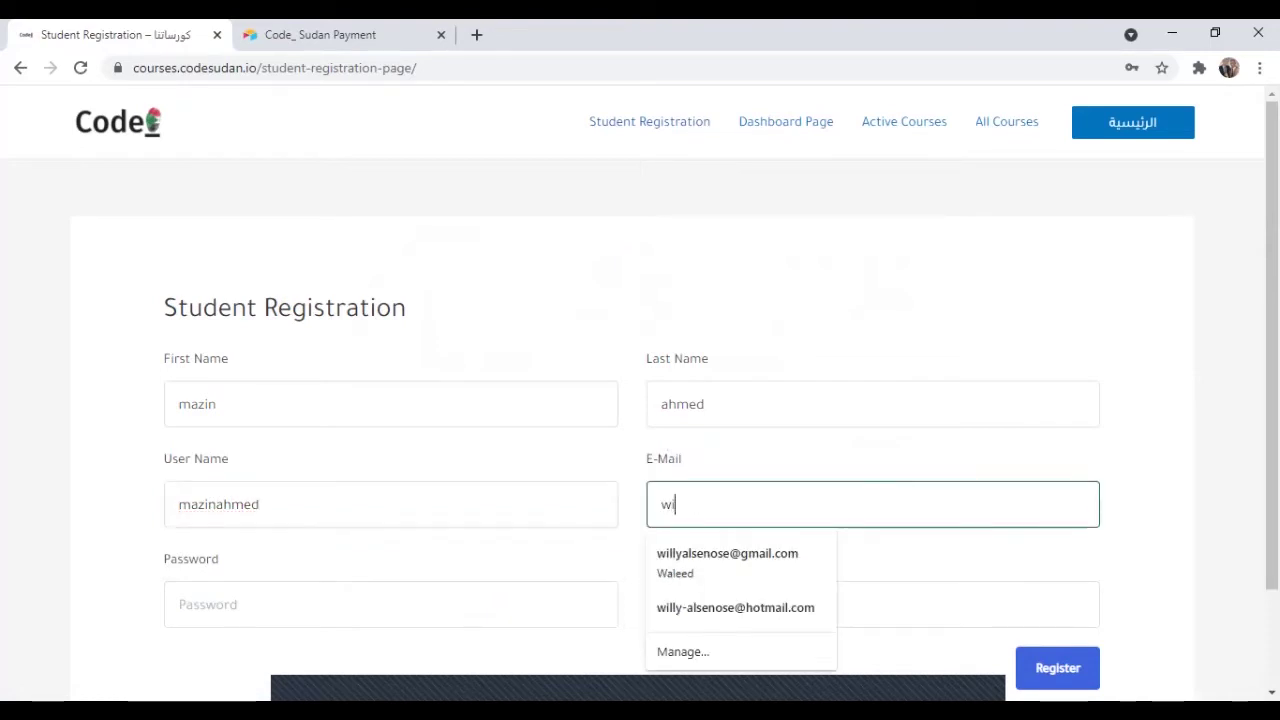
{"action": "key", "text": "Down"}
{"action": "key", "text": "Down"}
{"action": "key", "text": "Return"}
{"action": "key", "text": "Tab"}
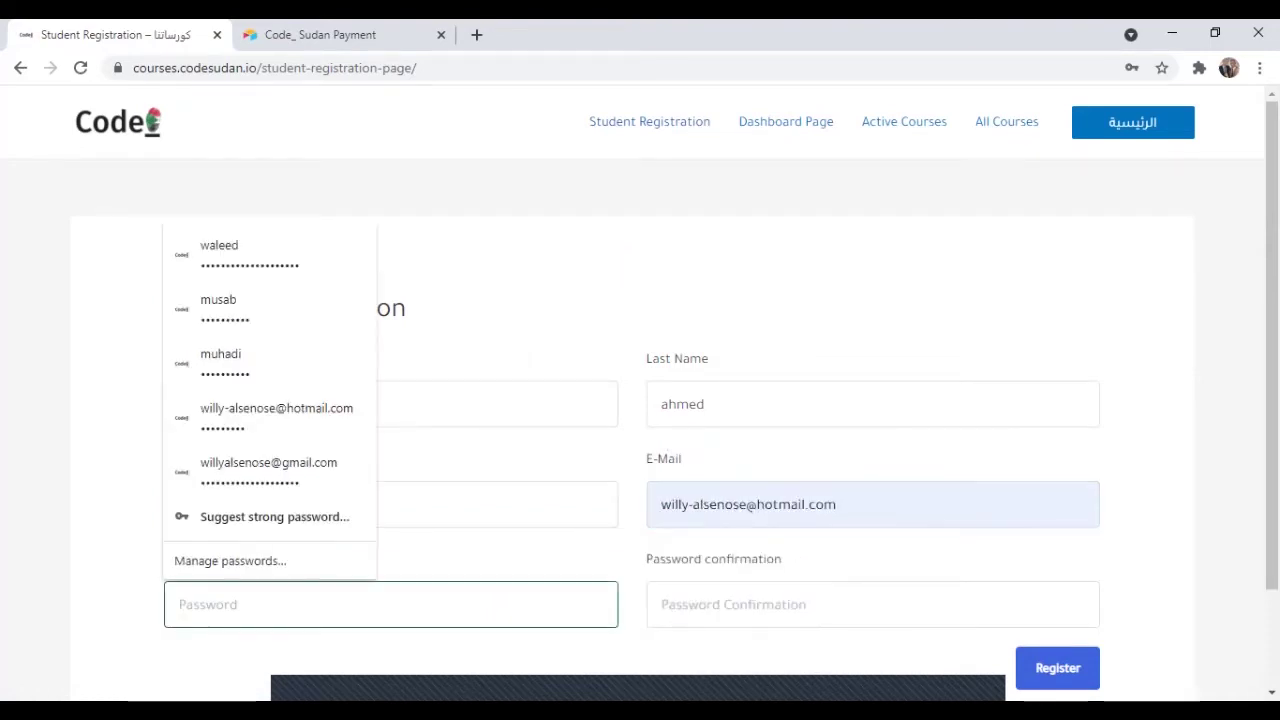
{"action": "type", "text": "1234"}
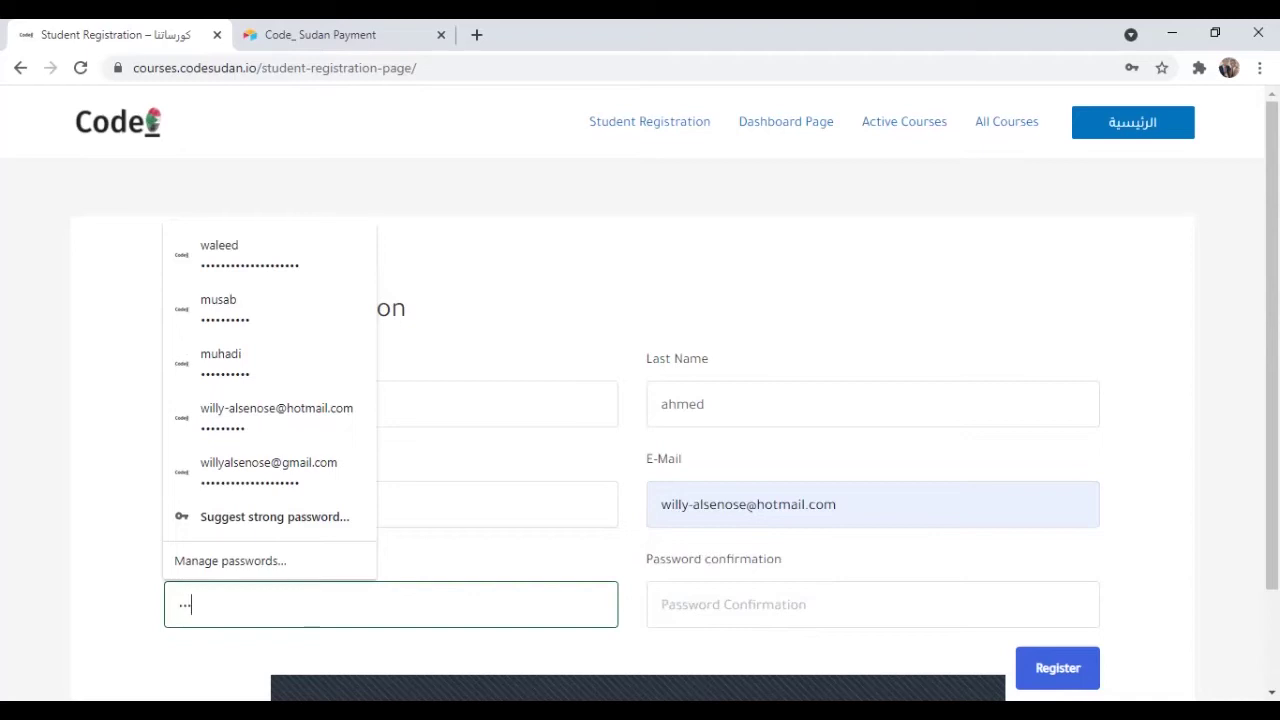
{"action": "key", "text": "Tab"}
{"action": "type", "text": "12"}
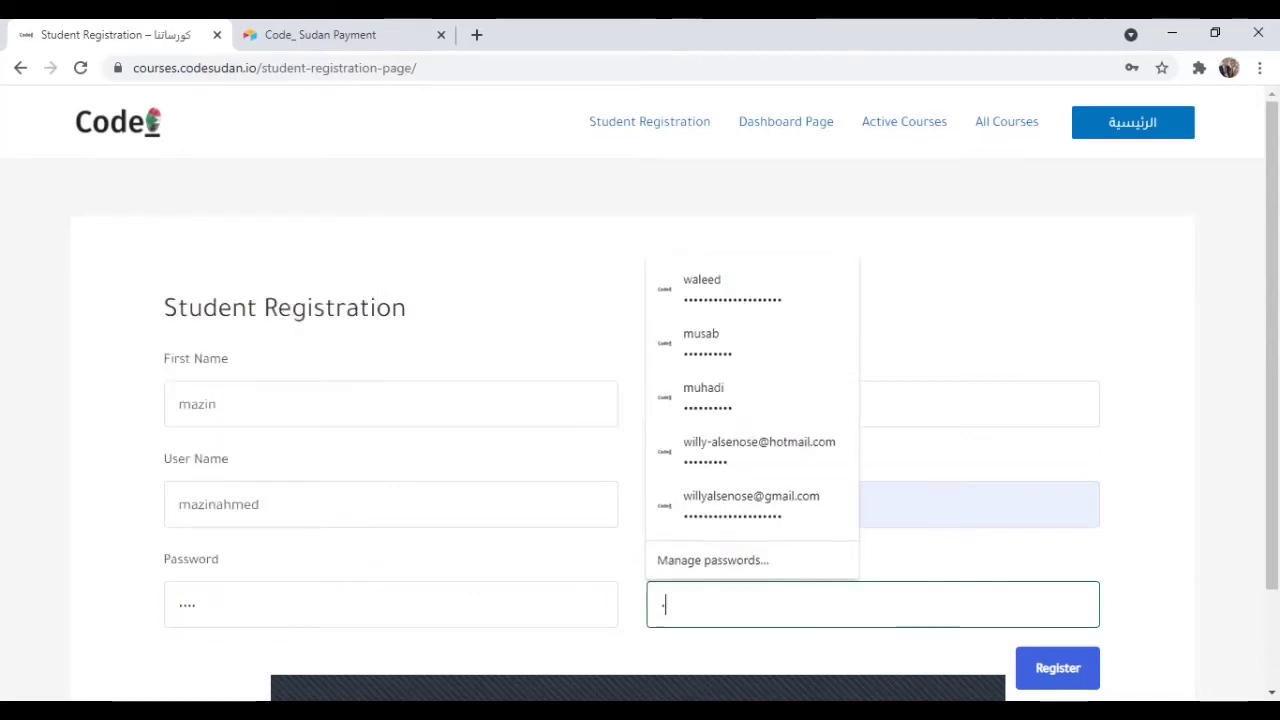
{"action": "type", "text": "34"}
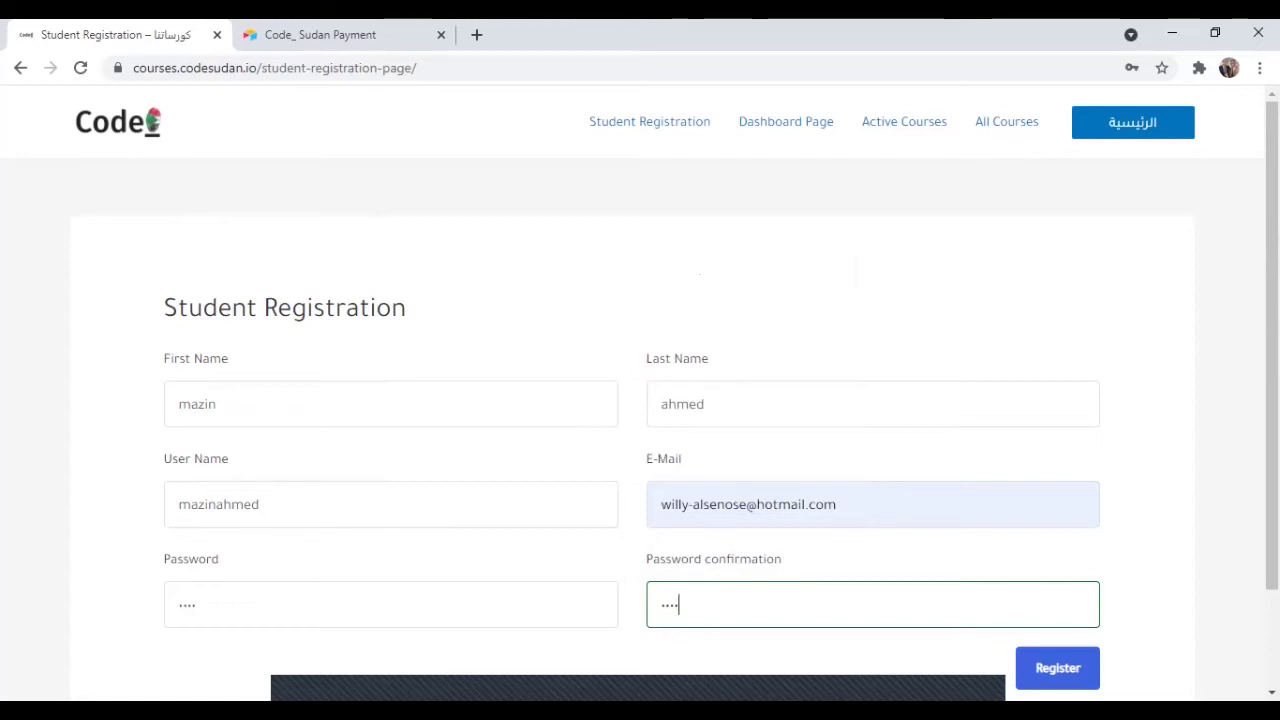
Replace the e-mail with the student's Gmail address and submit the registration.
{"action": "left_click", "coordinate": [836, 504]}
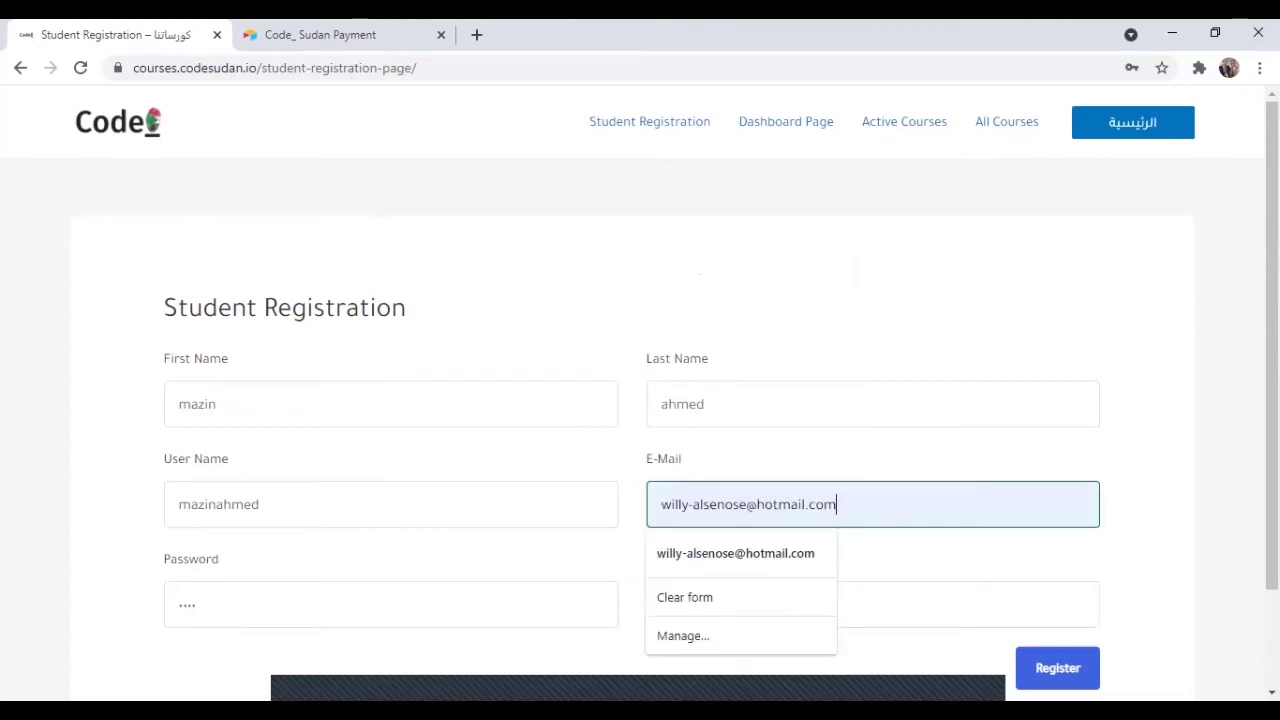
{"action": "key", "text": "BackSpace"}
{"action": "key", "text": "BackSpace"}
{"action": "key", "text": "BackSpace"}
{"action": "key", "text": "BackSpace"}
{"action": "key", "text": "BackSpace"}
{"action": "key", "text": "BackSpace"}
{"action": "key", "text": "BackSpace"}
{"action": "key", "text": "BackSpace"}
{"action": "key", "text": "BackSpace"}
{"action": "key", "text": "BackSpace"}
{"action": "key", "text": "BackSpace"}
{"action": "key", "text": "BackSpace"}
{"action": "key", "text": "BackSpace"}
{"action": "key", "text": "BackSpace"}
{"action": "key", "text": "BackSpace"}
{"action": "key", "text": "BackSpace"}
{"action": "key", "text": "BackSpace"}
{"action": "key", "text": "BackSpace"}
{"action": "key", "text": "BackSpace"}
{"action": "key", "text": "BackSpace"}
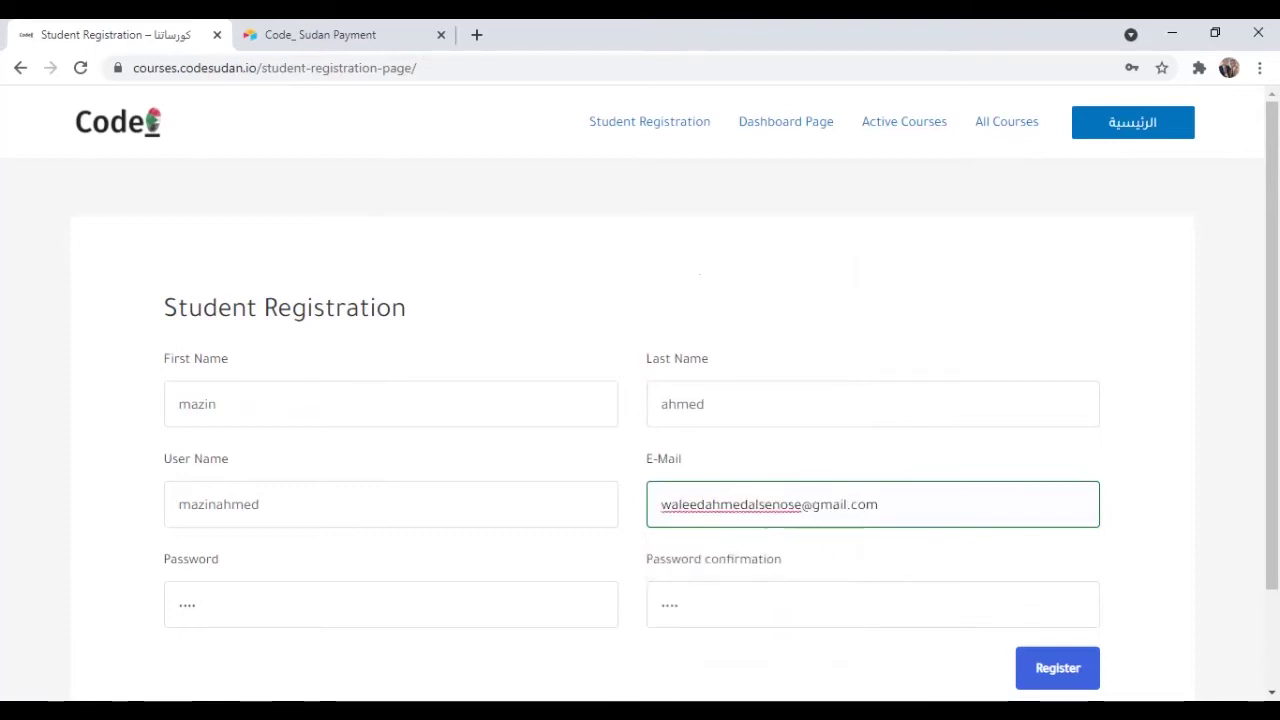
{"action": "key", "text": "Return"}
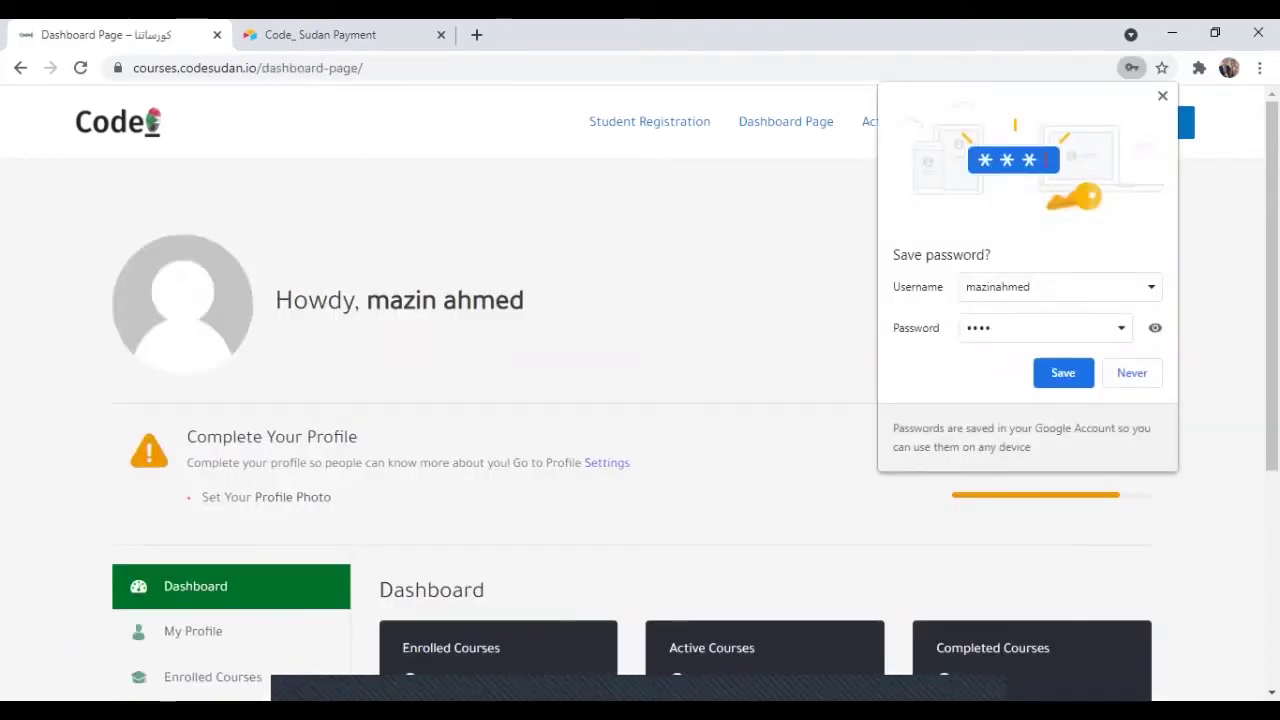
Dismiss the save-password prompt and open the Android Development with Kotlin course page.
{"action": "key", "text": "Escape"}
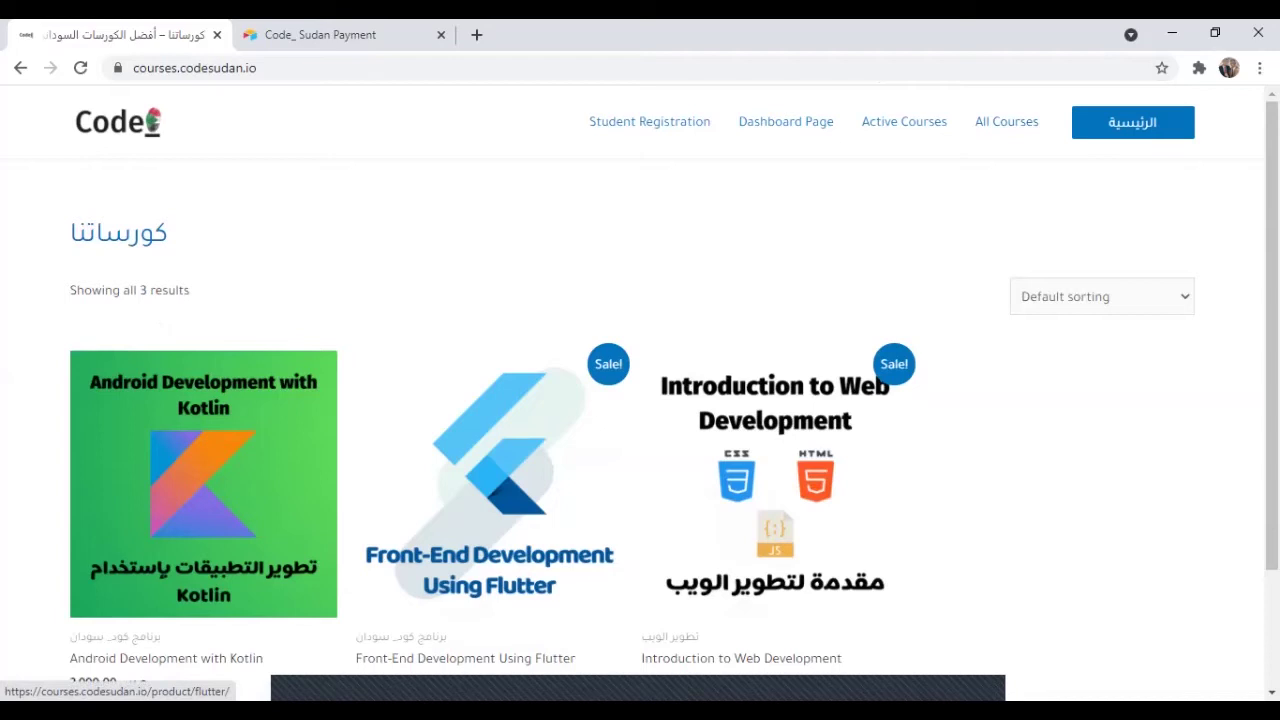
{"action": "left_click", "coordinate": [203, 483]}
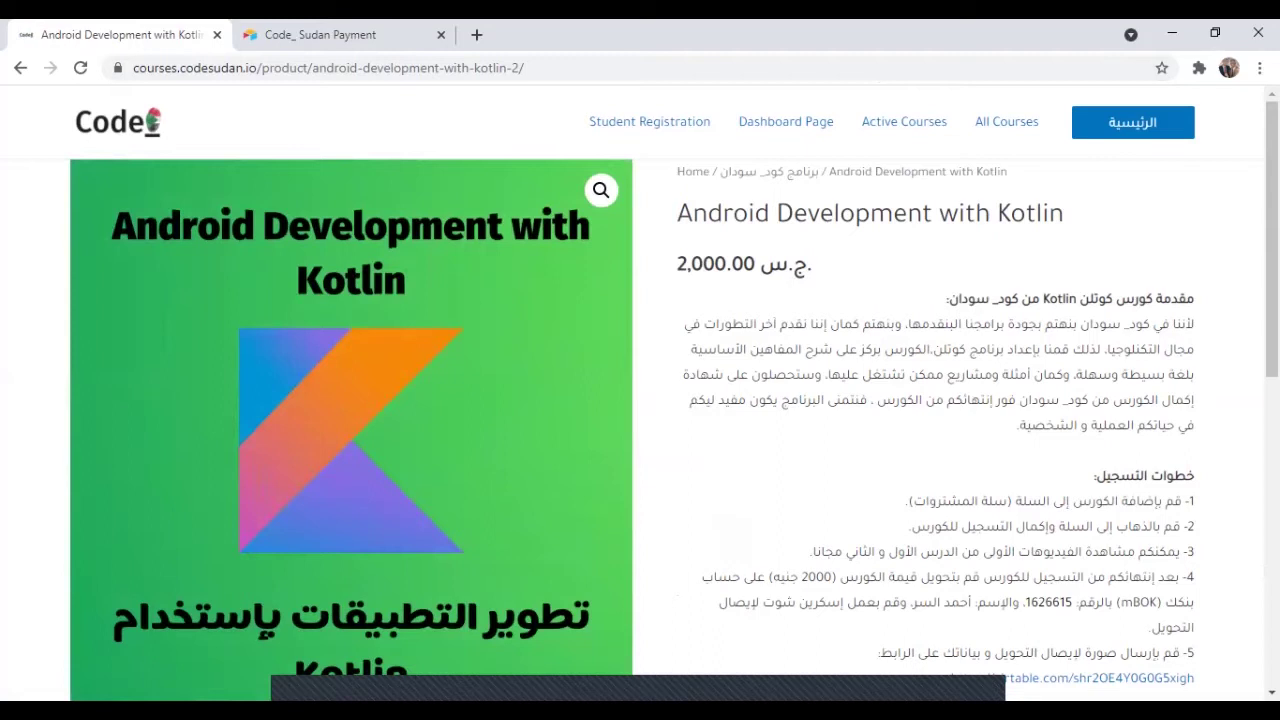
{"action": "scroll", "coordinate": [640, 400], "scroll_direction": "down", "scroll_amount": 4}
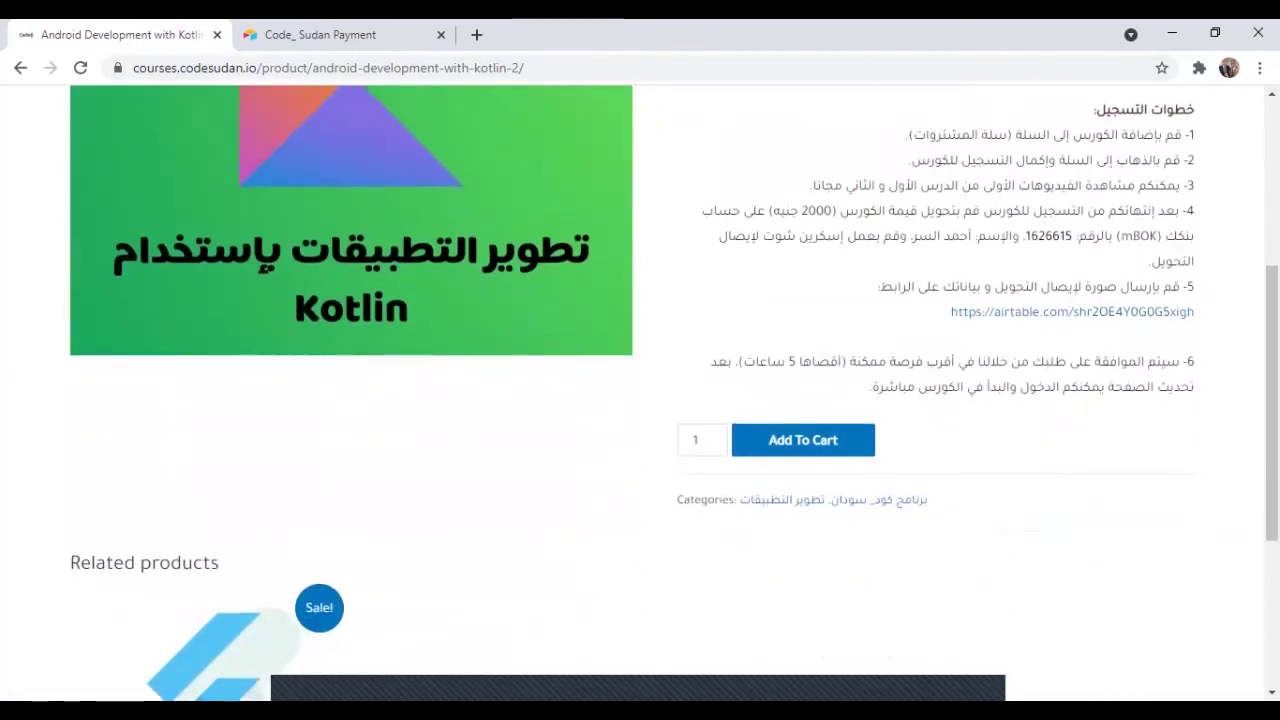
Add the Android Development with Kotlin course (2,000.00 ج.س.) to the cart and proceed to checkout.
{"action": "left_click", "coordinate": [803, 440]}
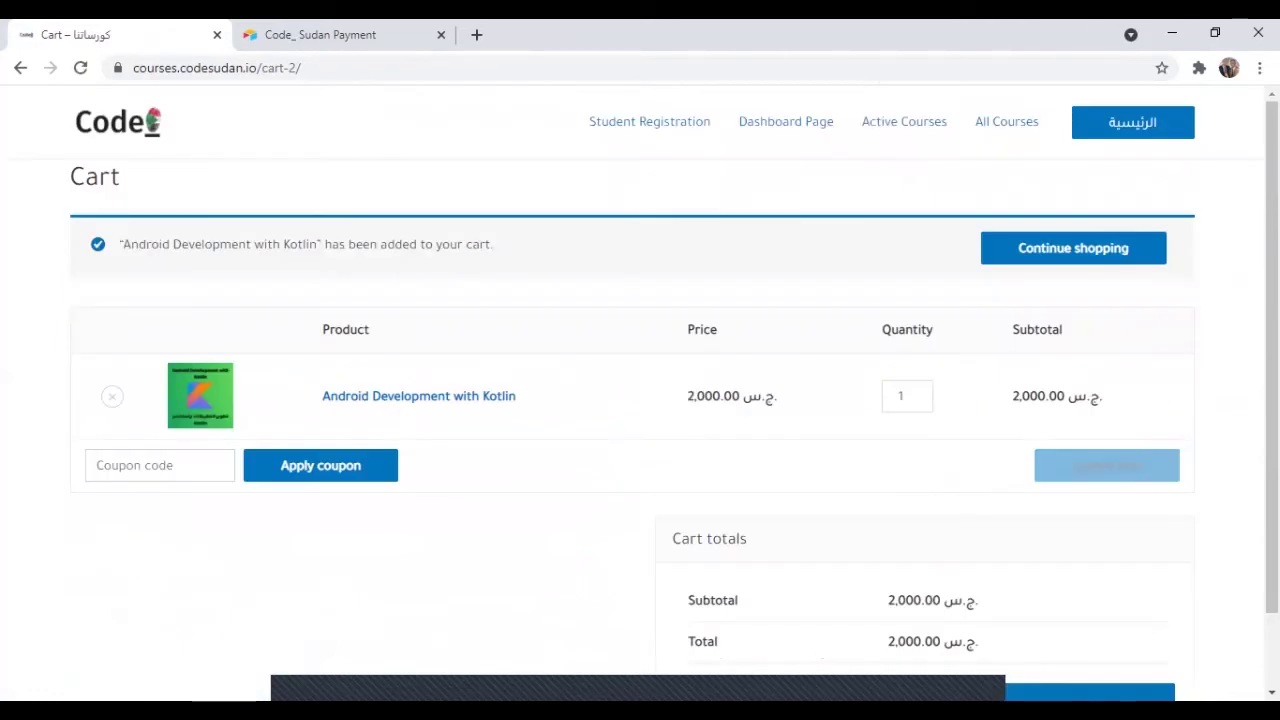
{"action": "scroll", "coordinate": [640, 400], "scroll_direction": "down", "scroll_amount": 1}
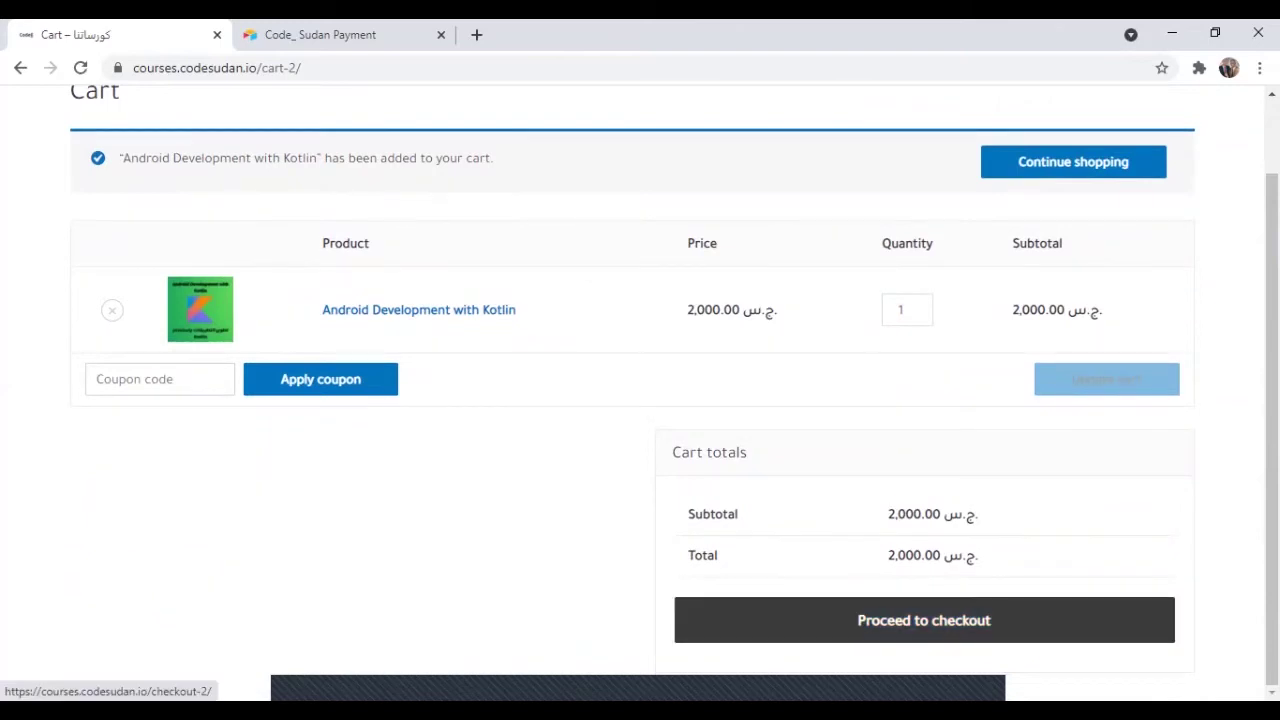
{"action": "left_click", "coordinate": [924, 620]}
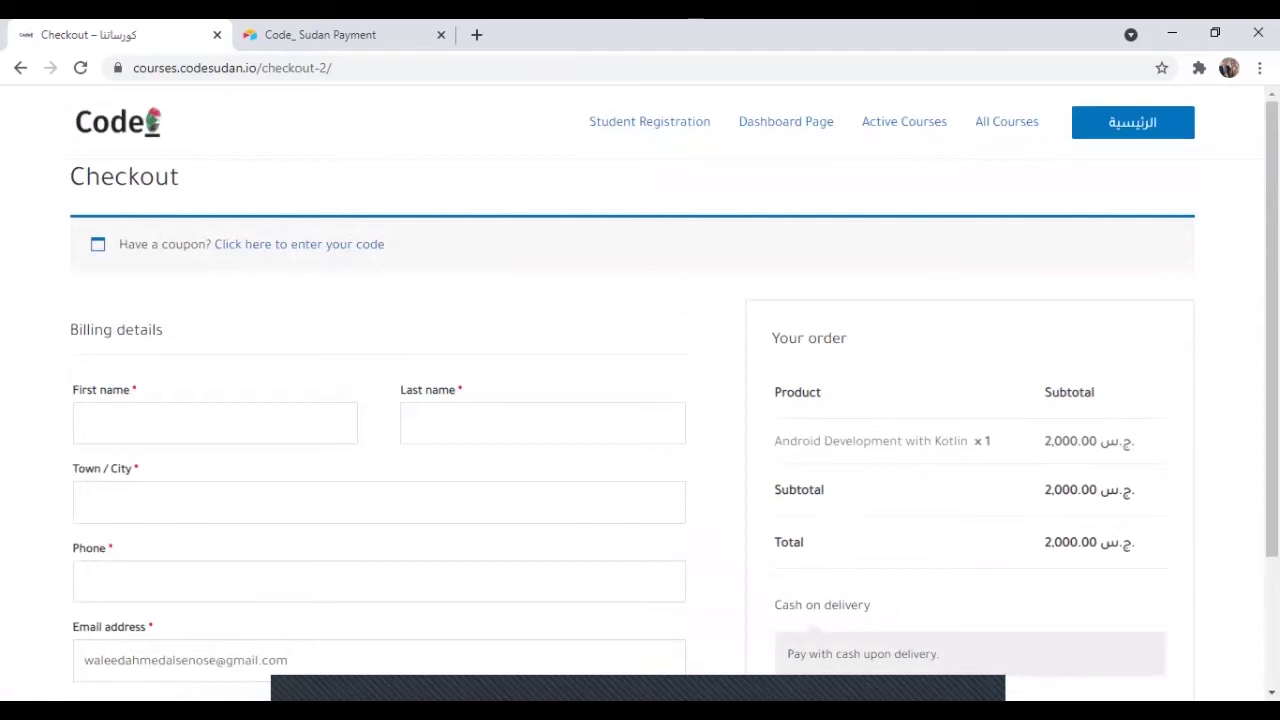
{"action": "scroll", "coordinate": [640, 400], "scroll_direction": "down", "scroll_amount": 1}
Enter the billing first and last name and set Town / City to Khartoum.
{"action": "left_click", "coordinate": [214, 352]}
{"action": "key", "text": "Tab"}
{"action": "key", "text": "Tab"}
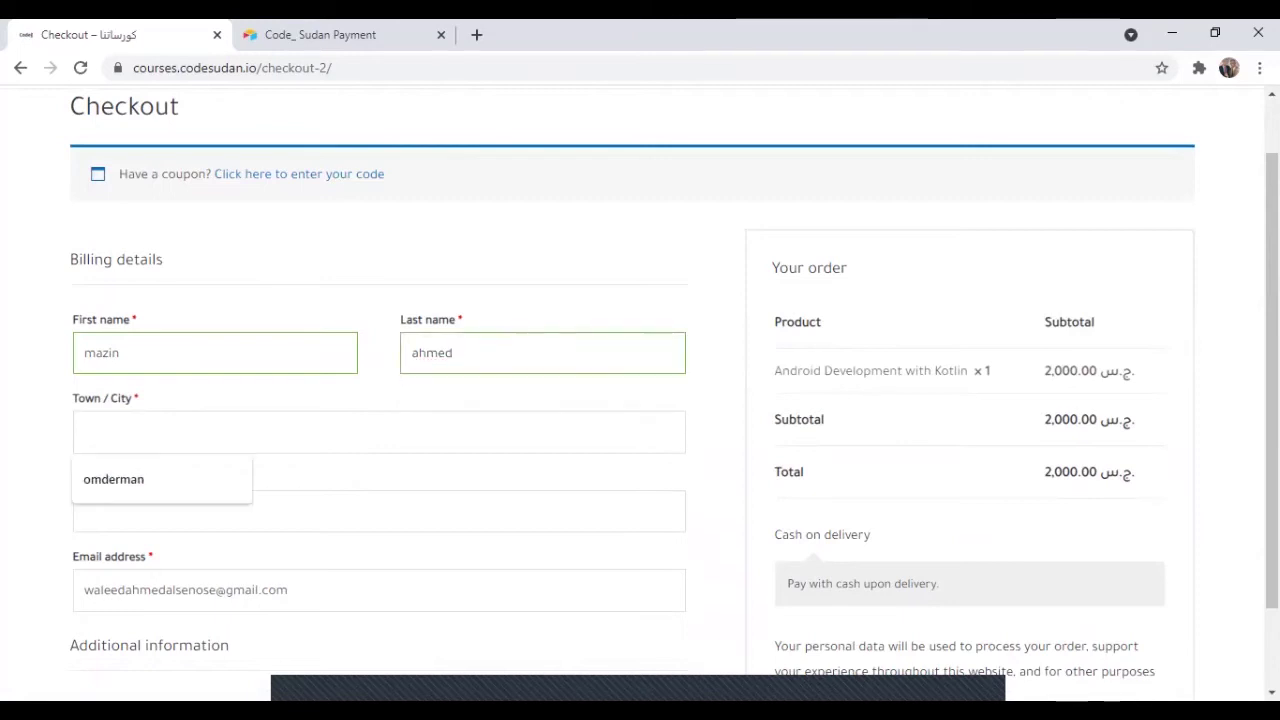
{"action": "key", "text": "Down"}
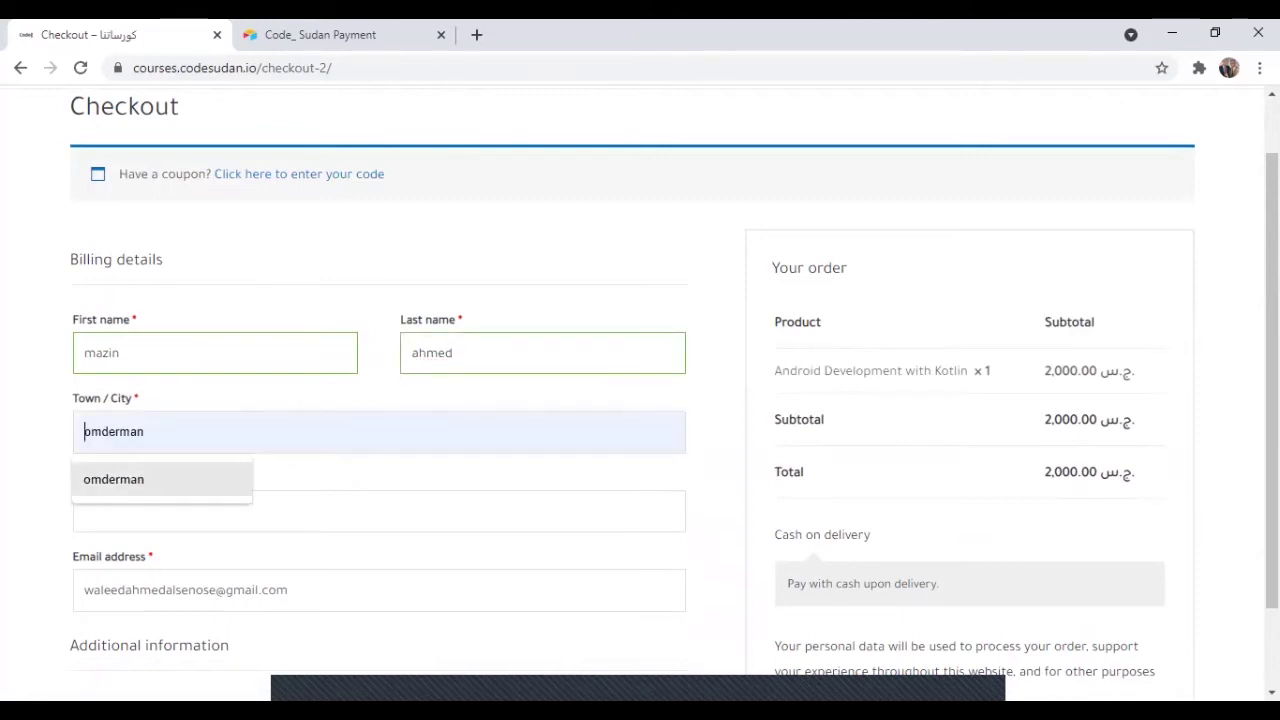
{"action": "key", "text": "Return"}
{"action": "type", "text": "/khartoum"}
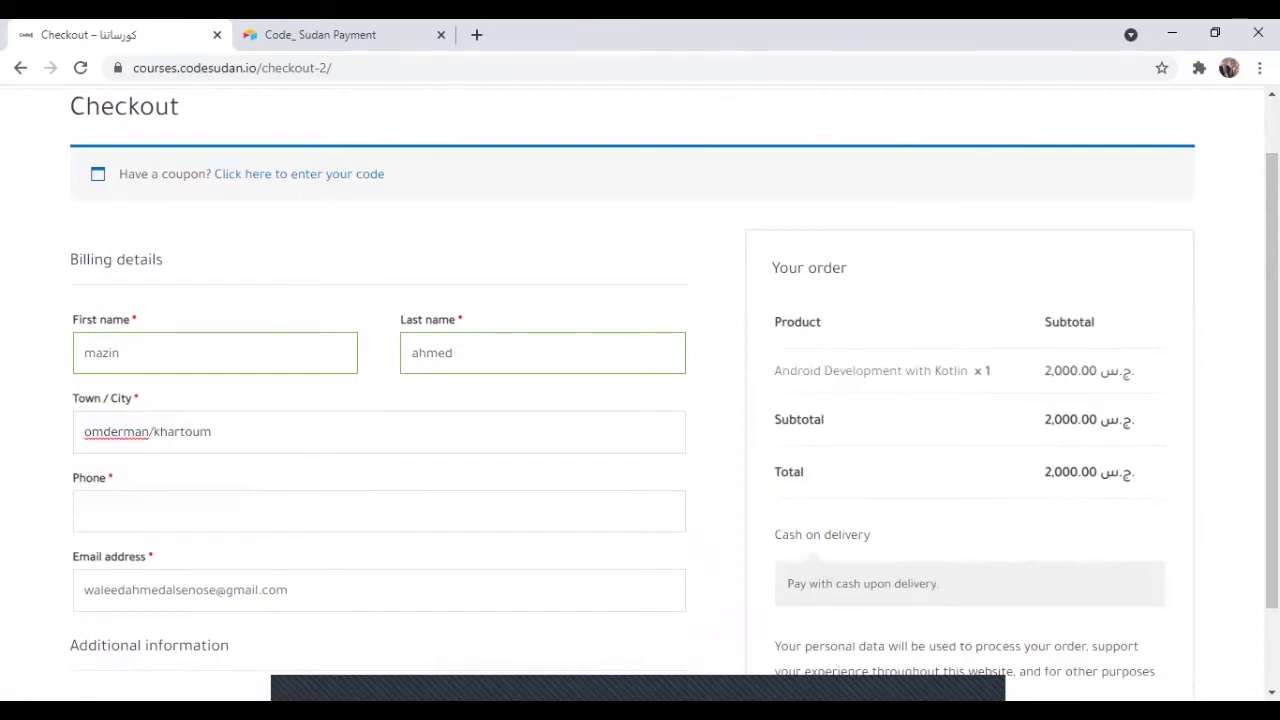
Autofill the billing phone, replace the billing e-mail with the student's address, and place the order.
{"action": "left_click", "coordinate": [378, 511]}
{"action": "key", "text": "Down"}
{"action": "key", "text": "Return"}
{"action": "scroll", "coordinate": [671, 399], "scroll_direction": "down", "scroll_amount": 1}
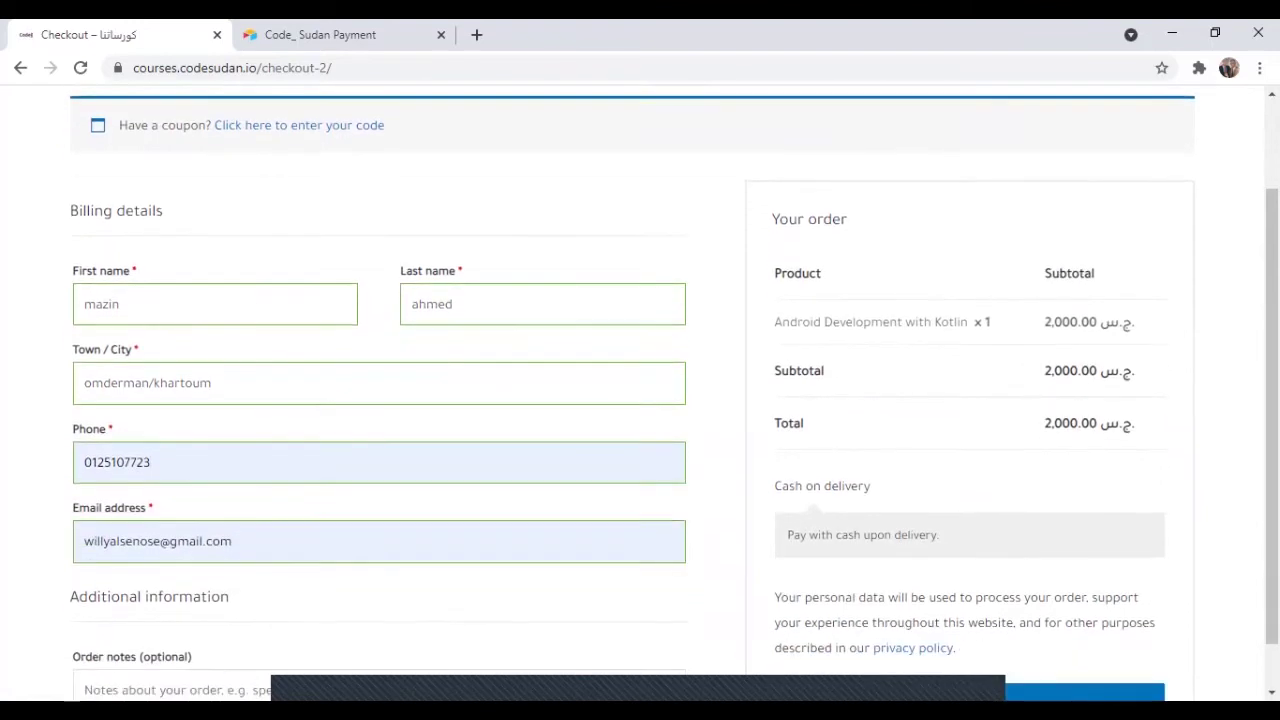
{"action": "left_click", "coordinate": [232, 540]}
{"action": "key", "text": "ctrl+a"}
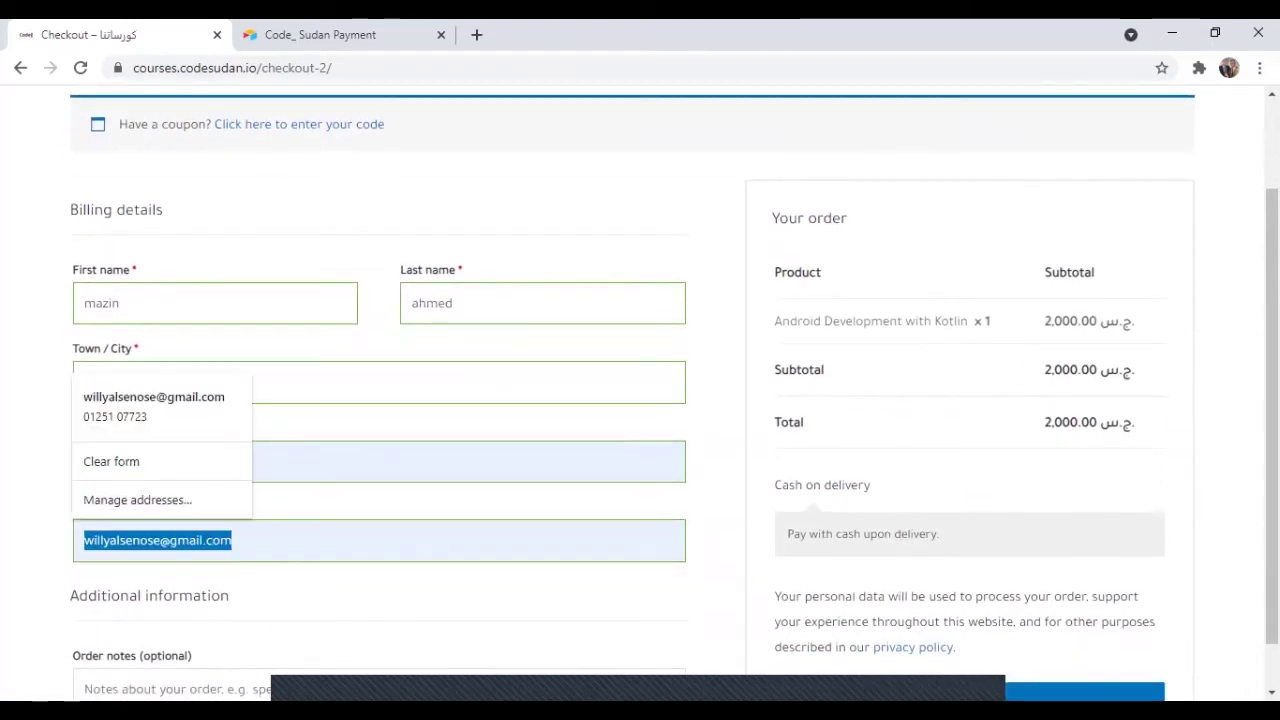
{"action": "scroll", "coordinate": [640, 400], "scroll_direction": "down", "scroll_amount": 1}
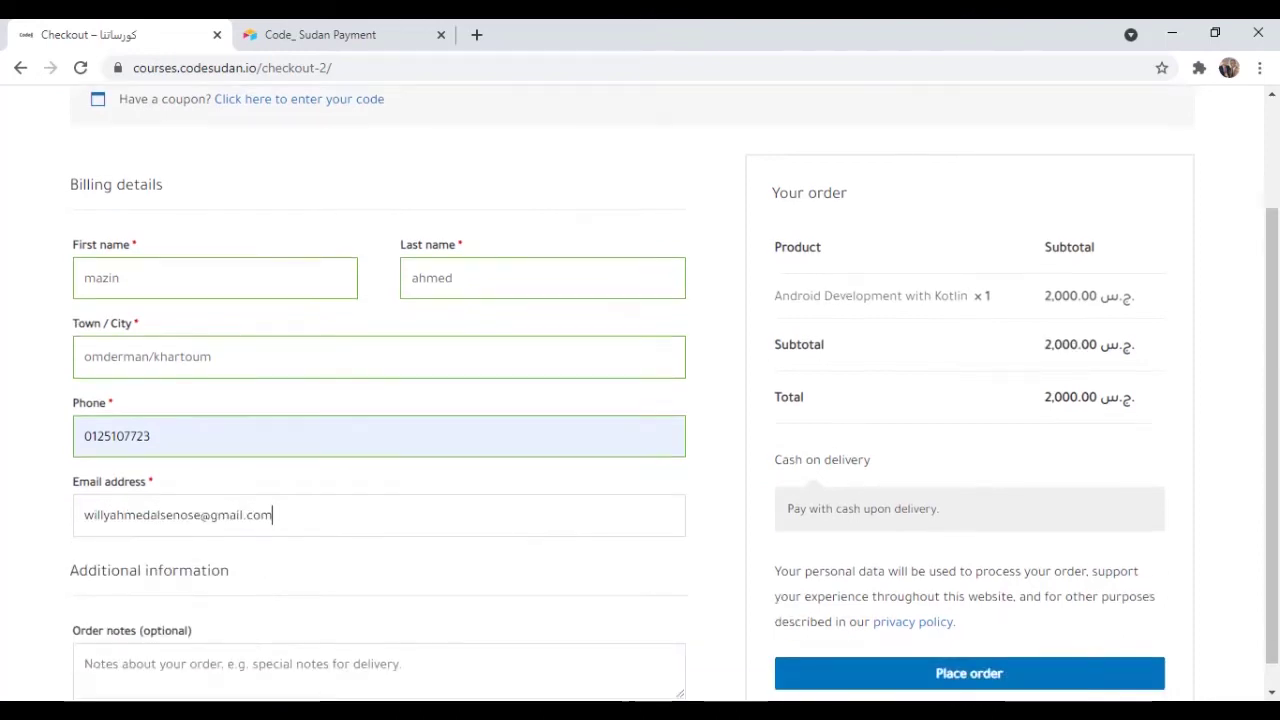
{"action": "scroll", "coordinate": [640, 400], "scroll_direction": "down", "scroll_amount": 1}
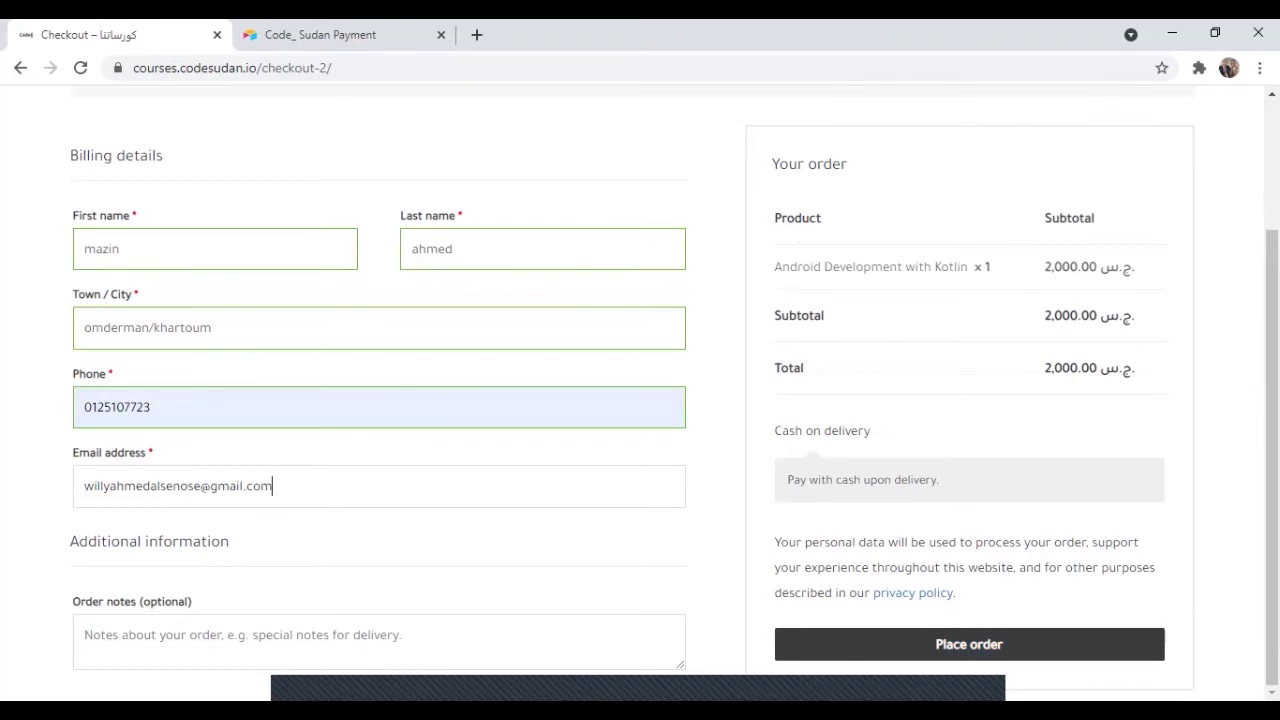
{"action": "key", "text": "Tab"}
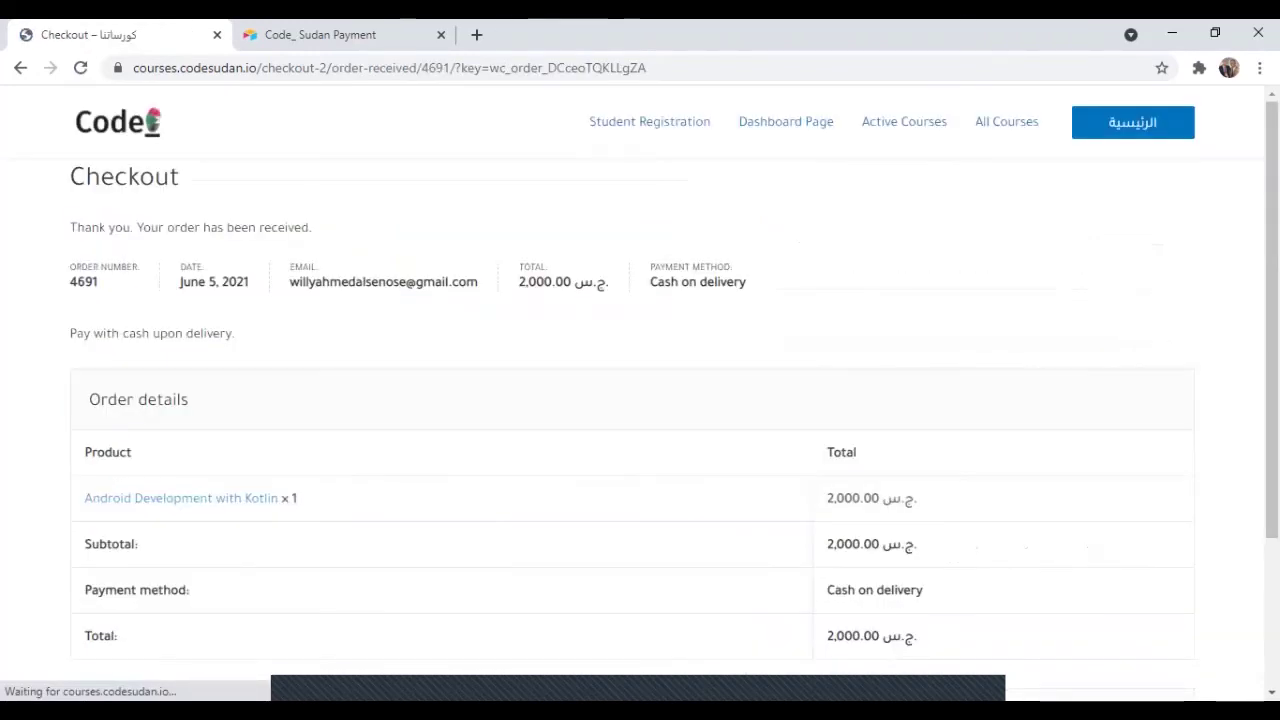
Review the Kotlin order confirmation, then return to the Android Development with Kotlin course page.
{"action": "scroll", "coordinate": [655, 393], "scroll_direction": "down", "scroll_amount": 2}
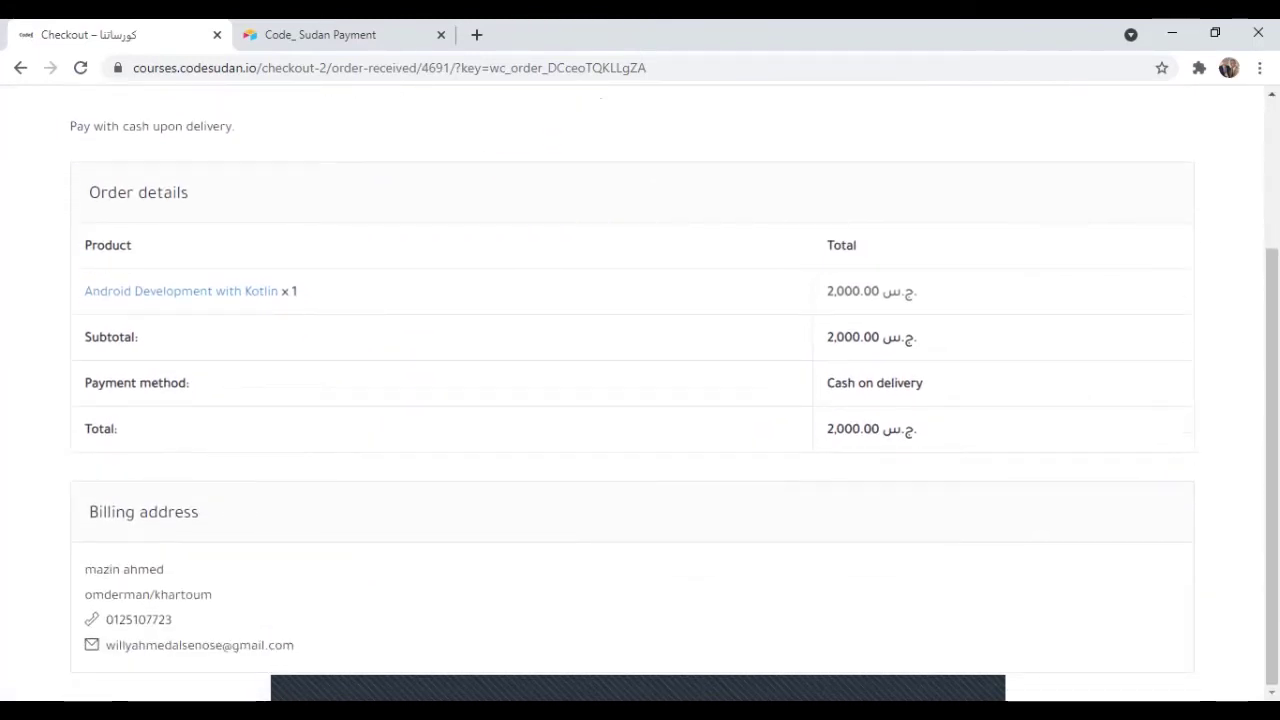
{"action": "scroll", "coordinate": [640, 400], "scroll_direction": "up", "scroll_amount": 2}
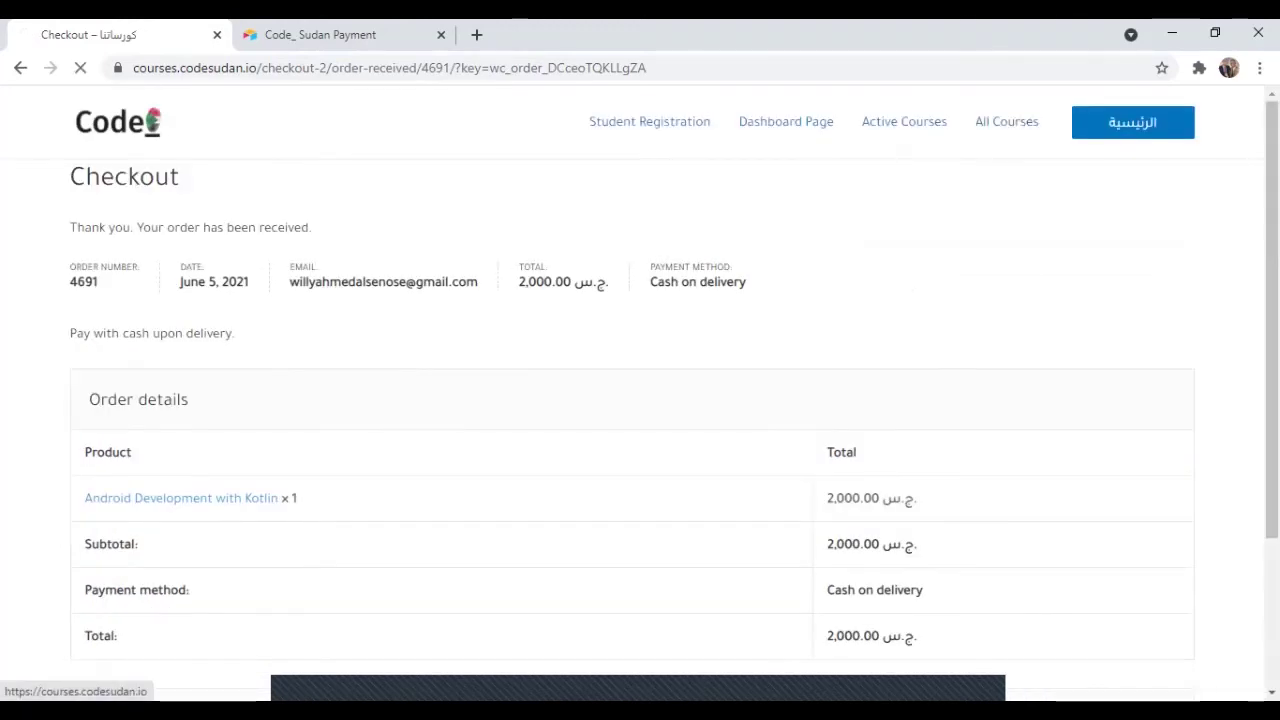
{"action": "left_click", "coordinate": [203, 484]}
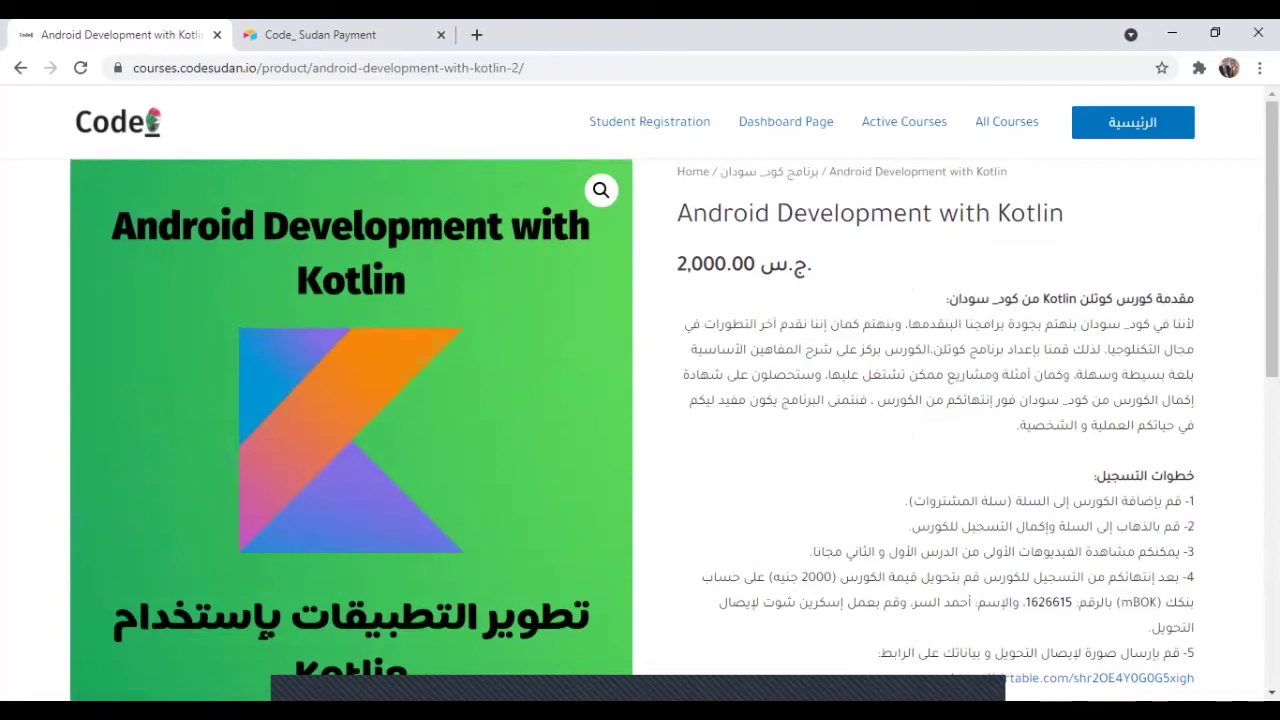
Highlight the 2000 fee, bank account number and account holder in step 4, then open the Airtable payment form.
{"action": "scroll", "coordinate": [671, 393], "scroll_direction": "down", "scroll_amount": 1}
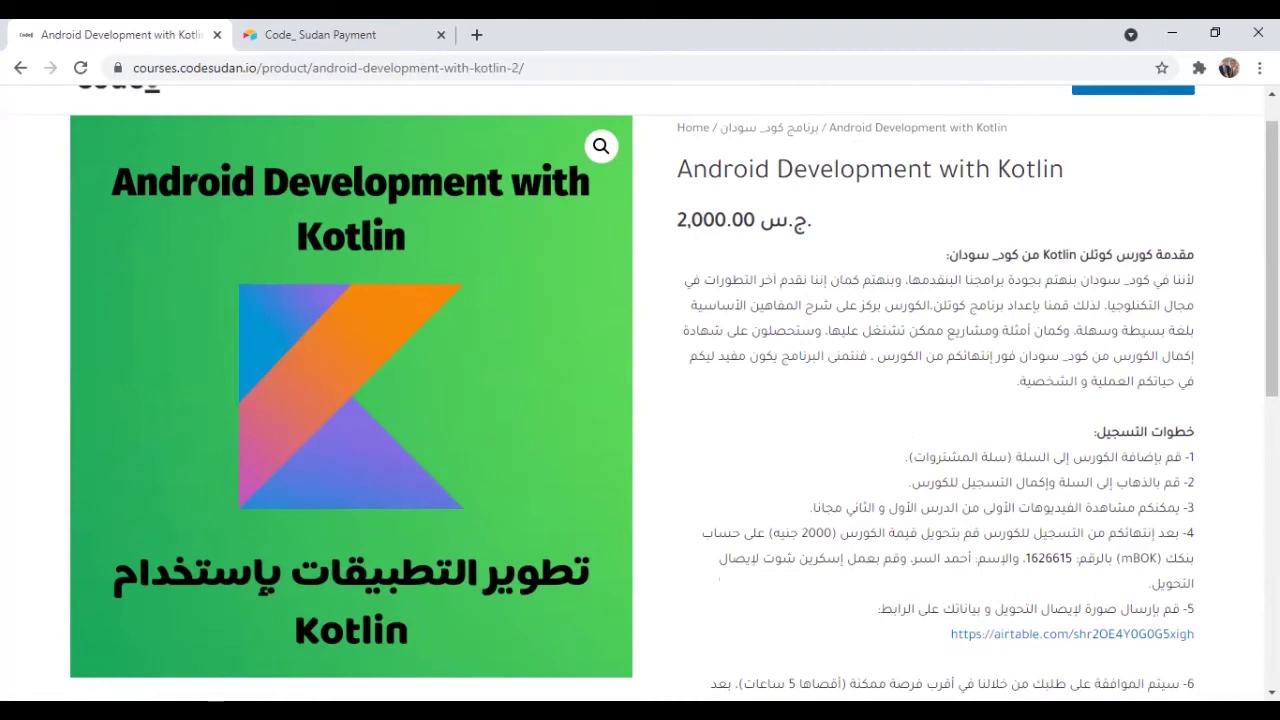
{"action": "left_click_drag", "start_coordinate": [838, 533], "coordinate": [772, 533]}
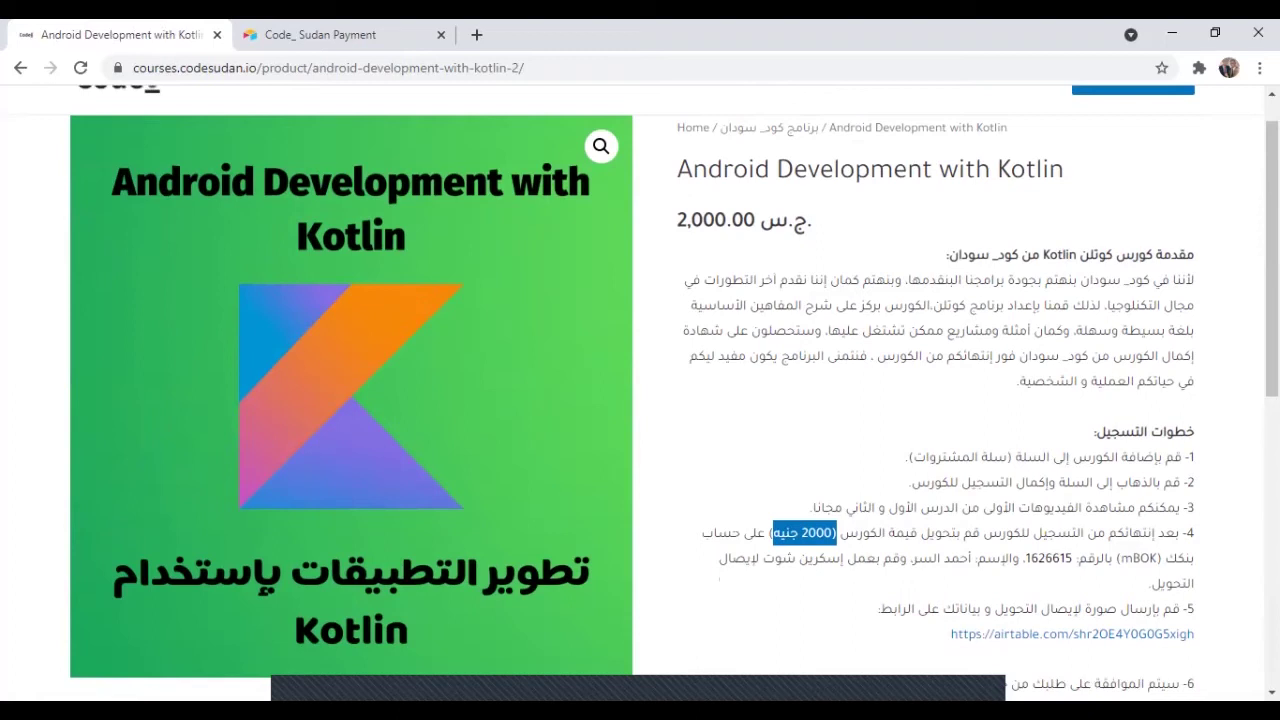
{"action": "mouse_move", "coordinate": [1024, 558]}
{"action": "left_mouse_down"}
{"action": "mouse_move", "coordinate": [1056, 558]}
{"action": "mouse_move", "coordinate": [1025, 558]}
{"action": "left_mouse_up"}
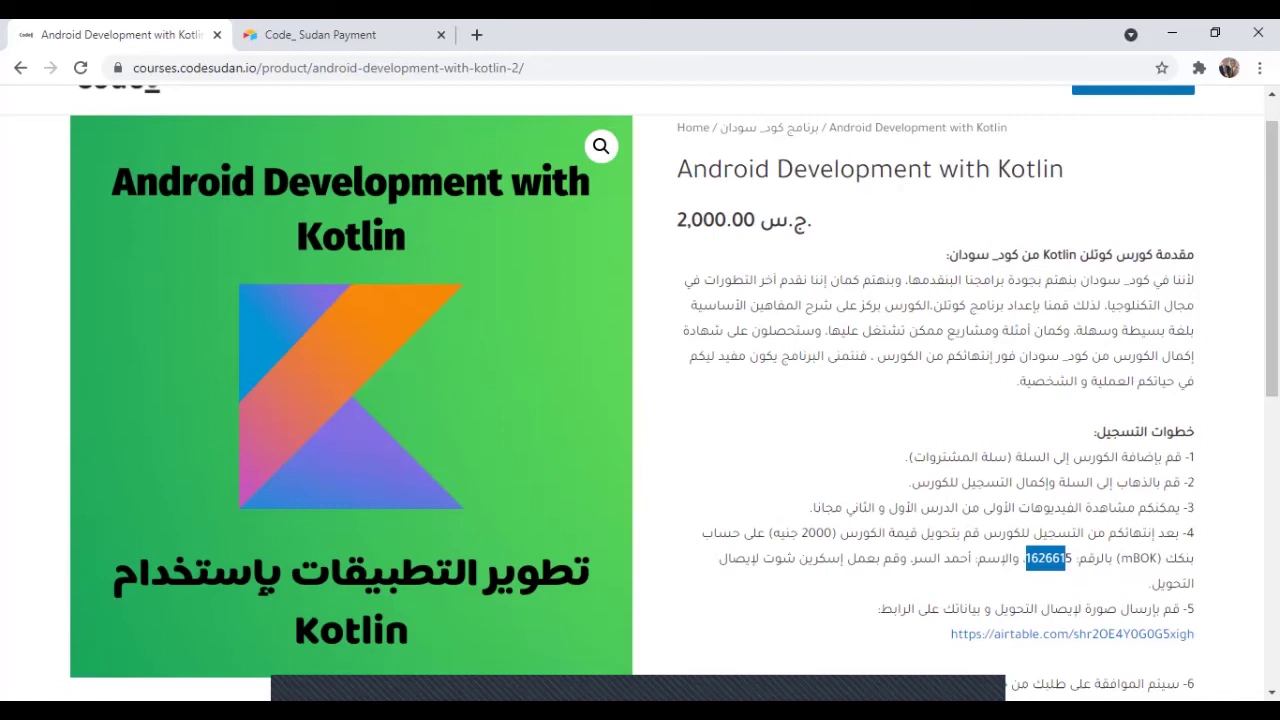
{"action": "left_click_drag", "start_coordinate": [972, 558], "coordinate": [918, 558]}
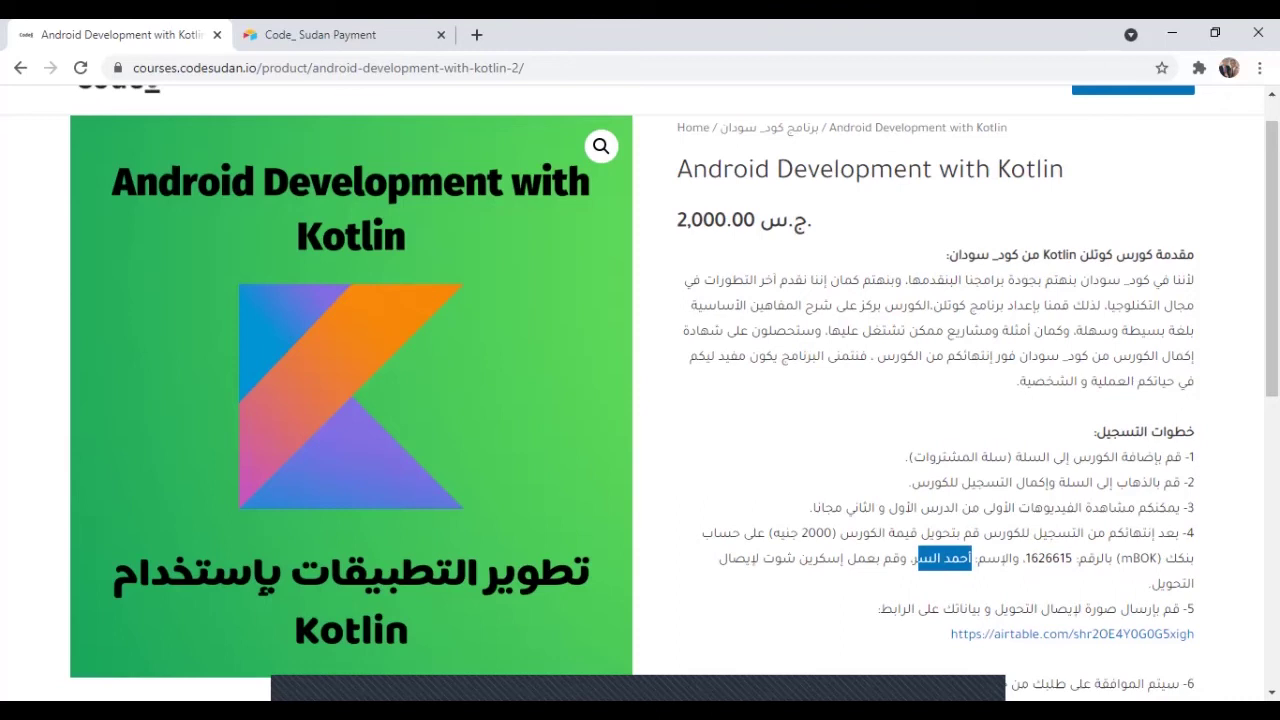
{"action": "left_click", "coordinate": [1072, 633]}
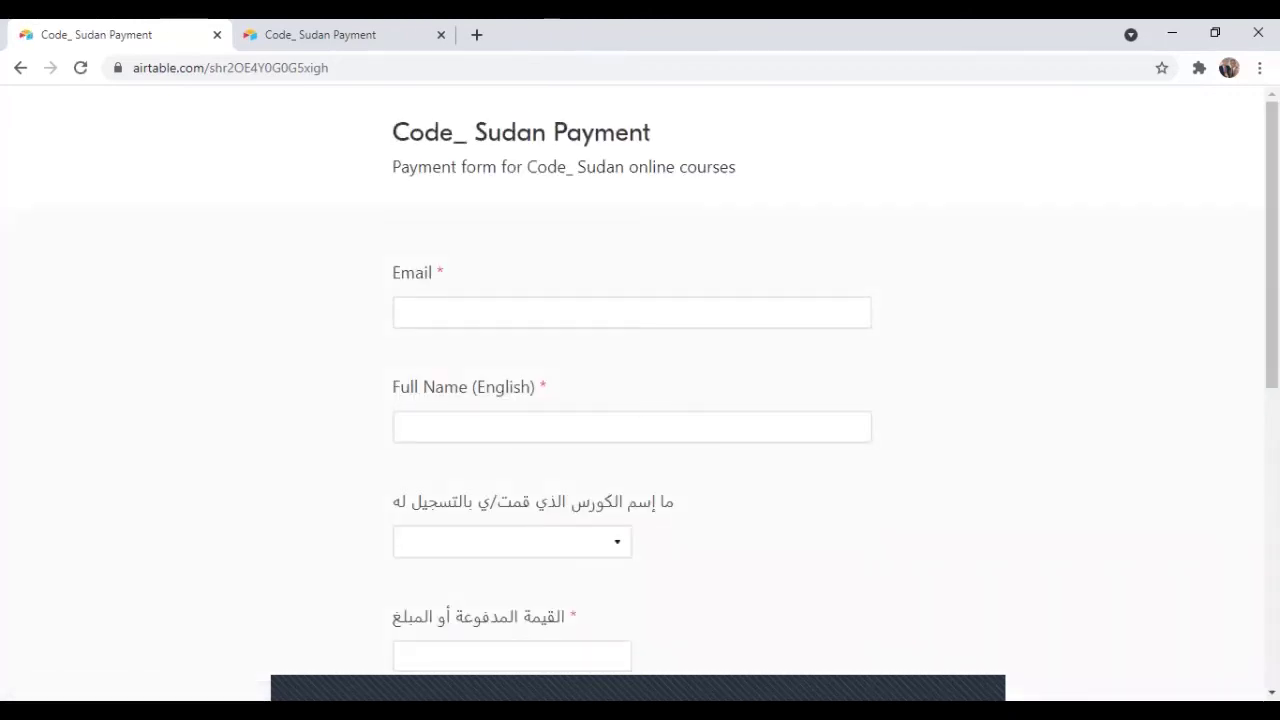
Enter the student's e-mail address and full name in the payment form.
{"action": "left_click", "coordinate": [632, 312]}
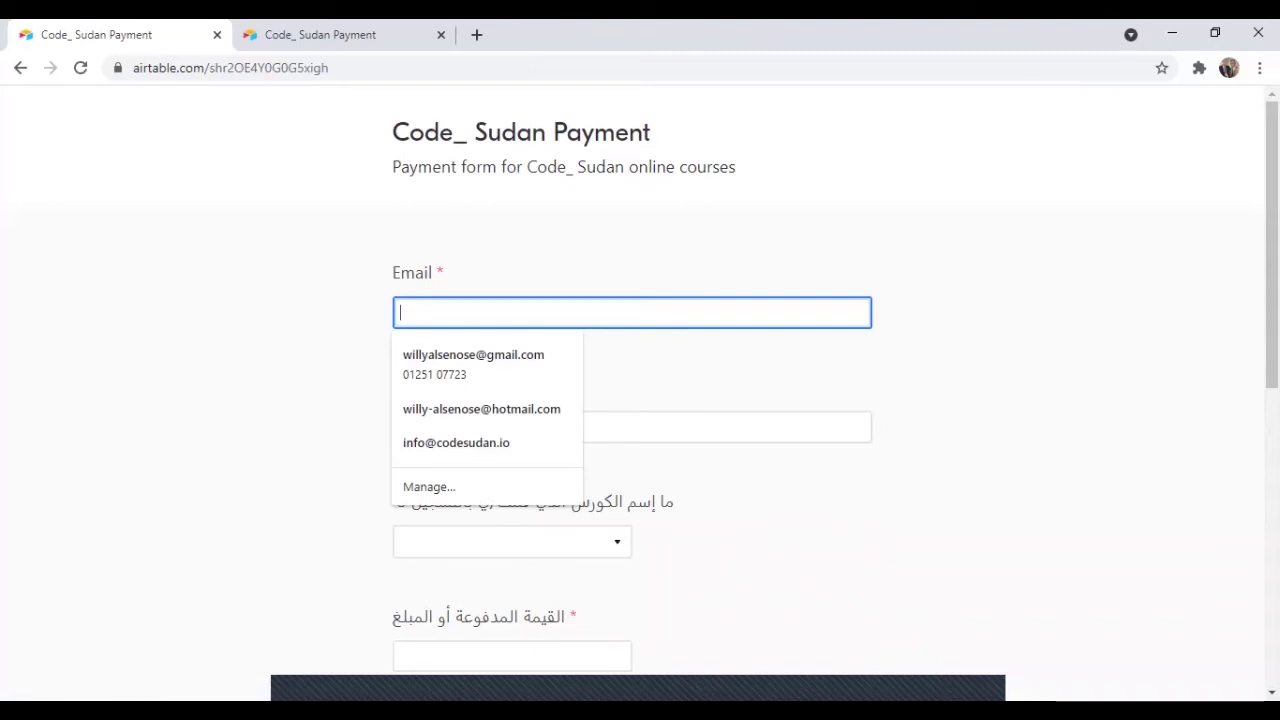
{"action": "type", "text": "walee"}
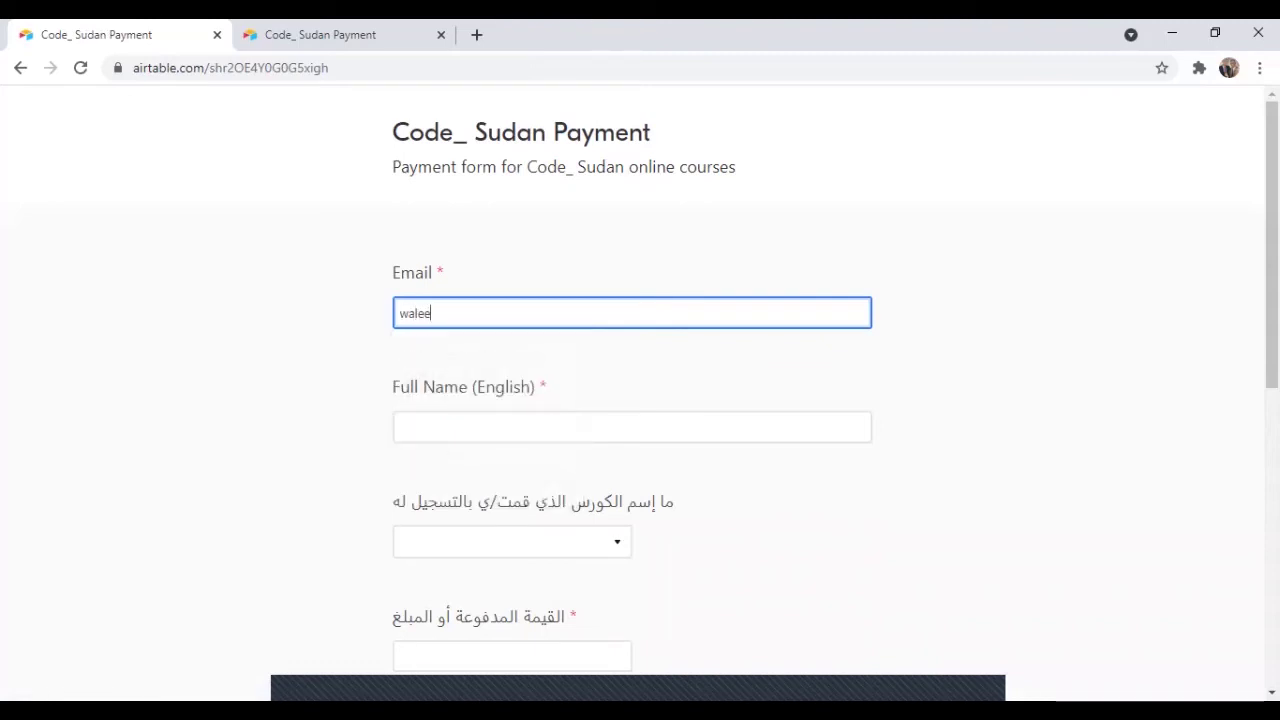
{"action": "key", "text": "BackSpace"}
{"action": "key", "text": "BackSpace"}
{"action": "key", "text": "BackSpace"}
{"action": "key", "text": "BackSpace"}
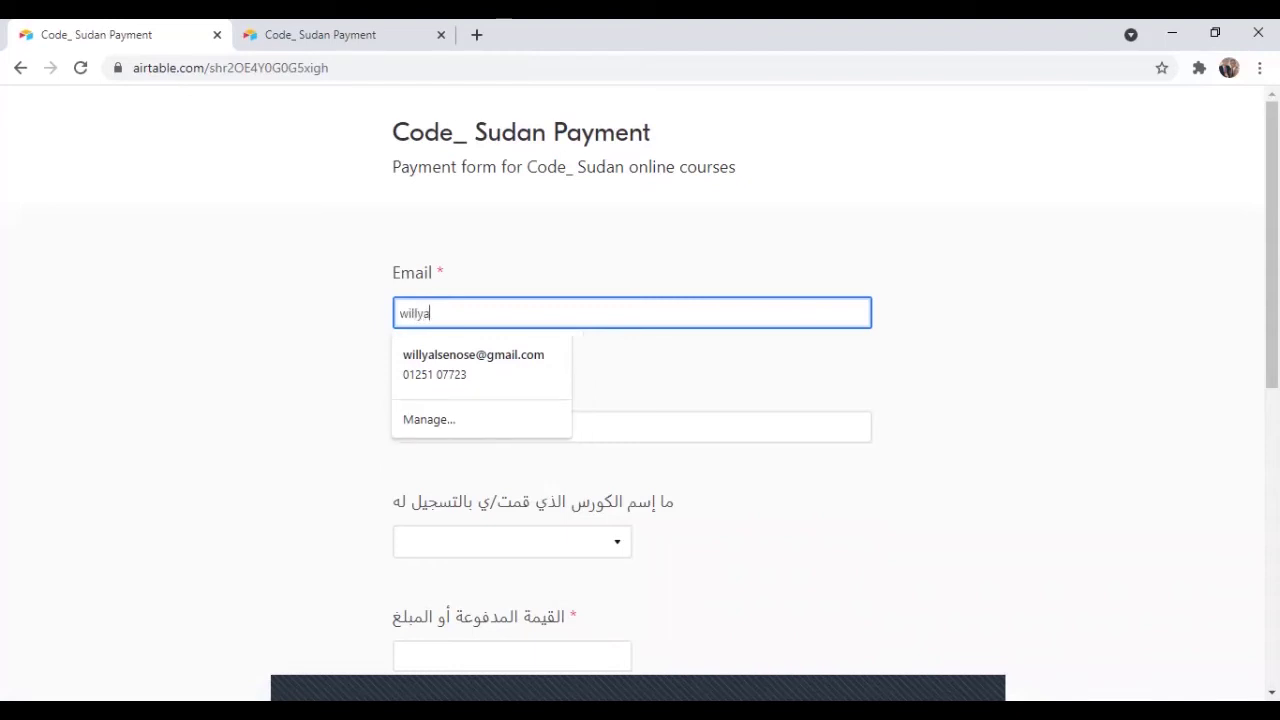
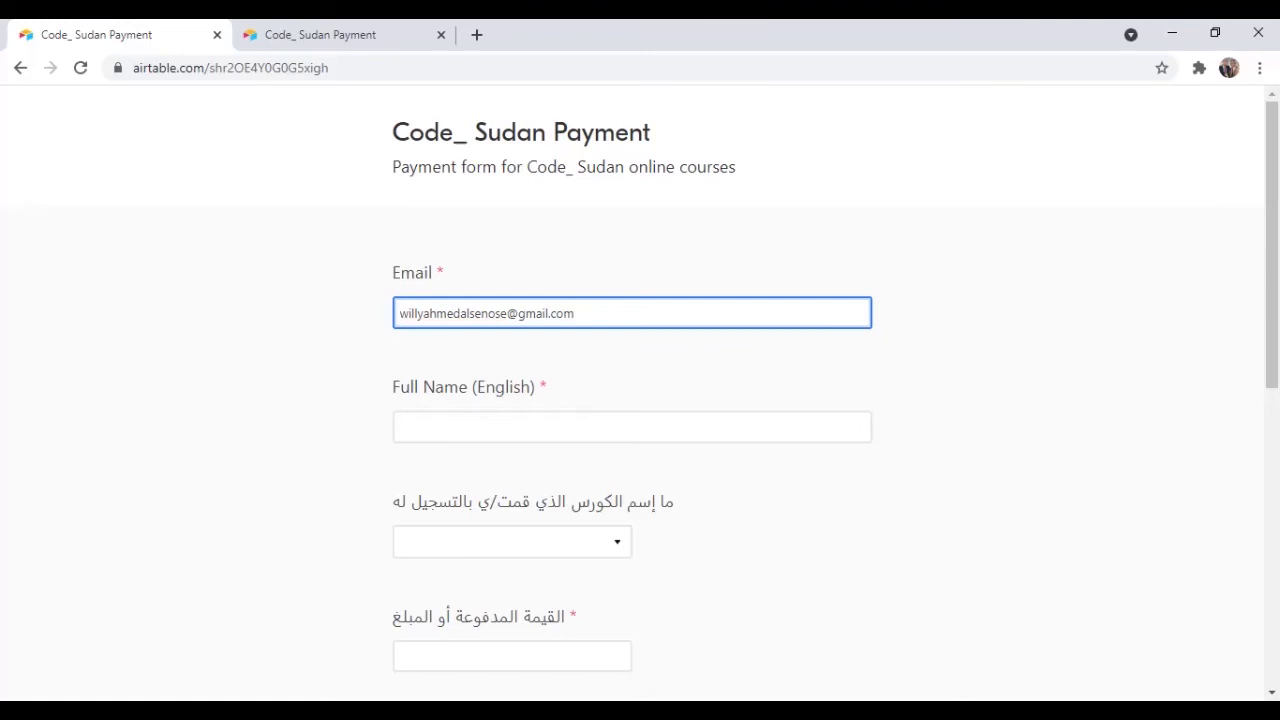
{"action": "left_click", "coordinate": [632, 427]}
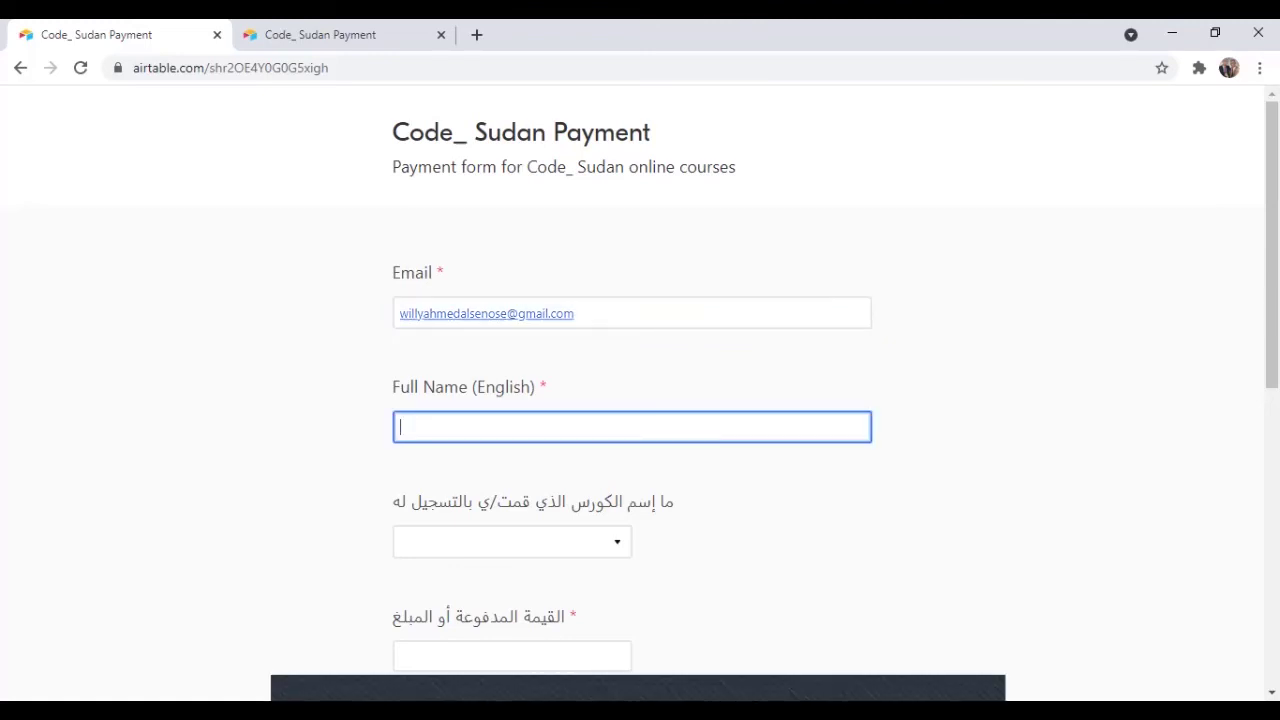
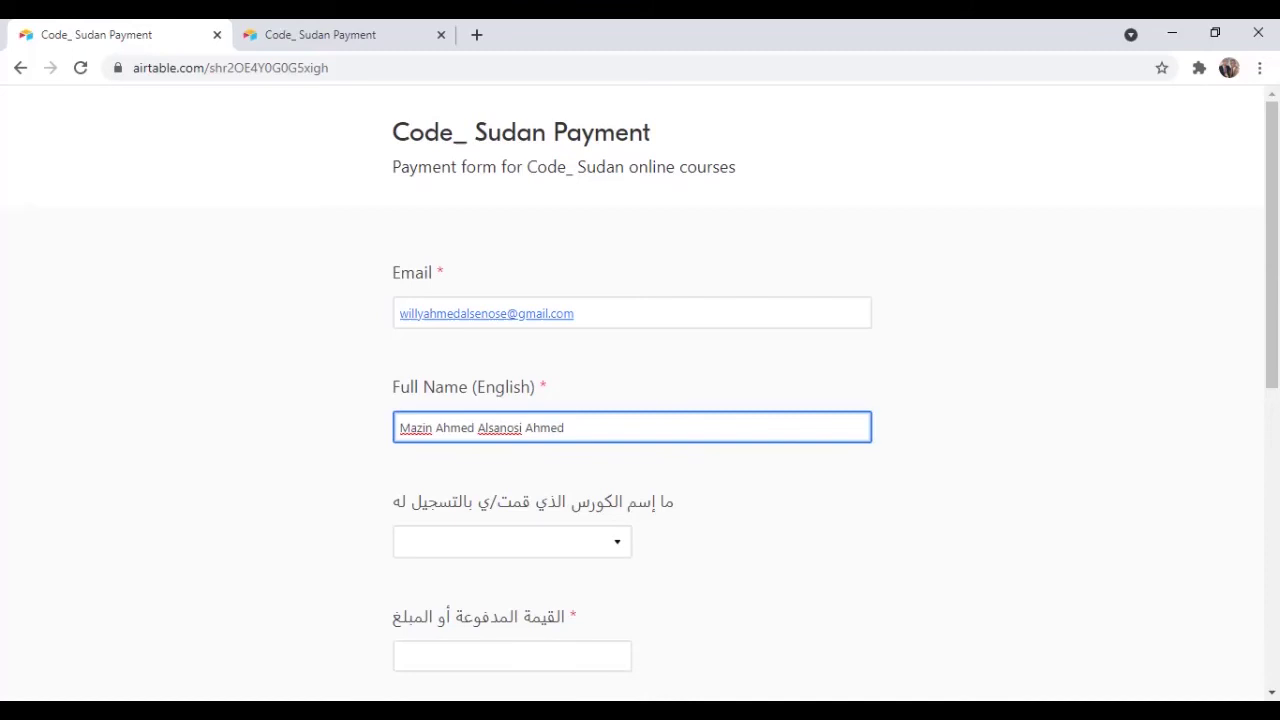
Choose Android Development With Kotlin as the course and enter 2000 as the amount.
{"action": "key", "text": "Tab"}
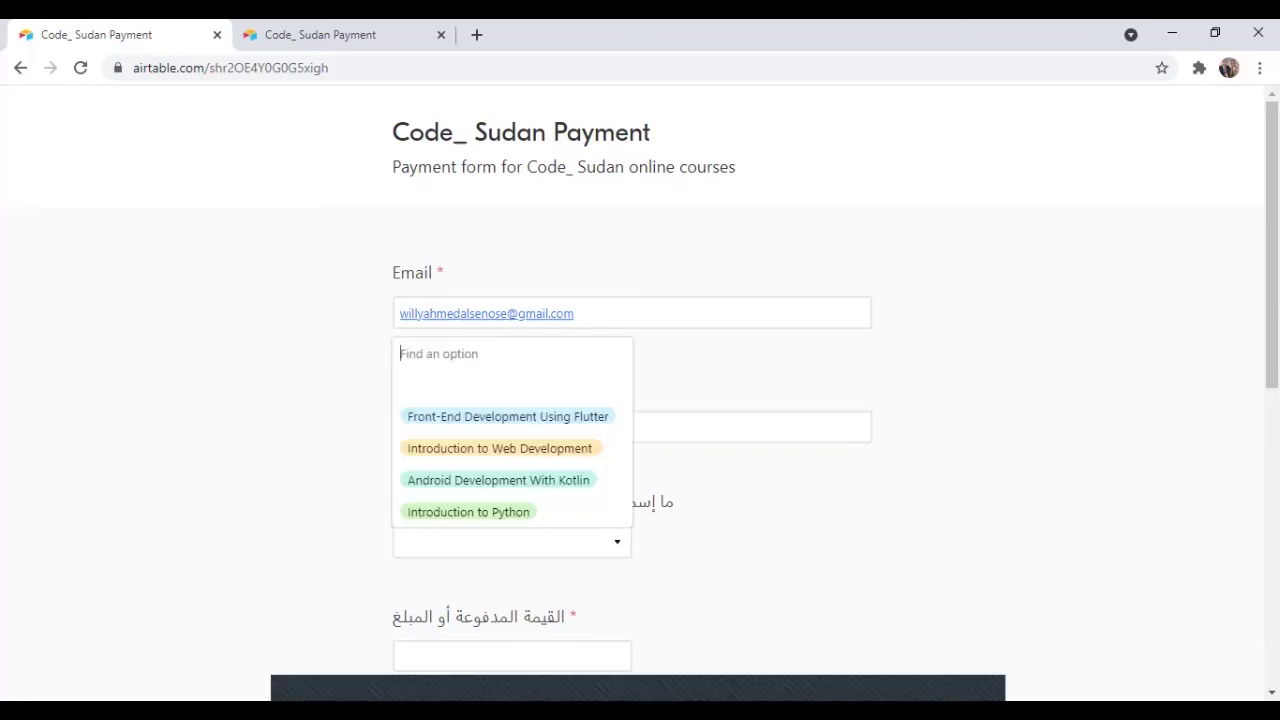
{"action": "key", "text": "Down"}
{"action": "key", "text": "Down"}
{"action": "key", "text": "Down"}
{"action": "key", "text": "Return"}
{"action": "scroll", "coordinate": [640, 400], "scroll_direction": "down", "scroll_amount": 2}
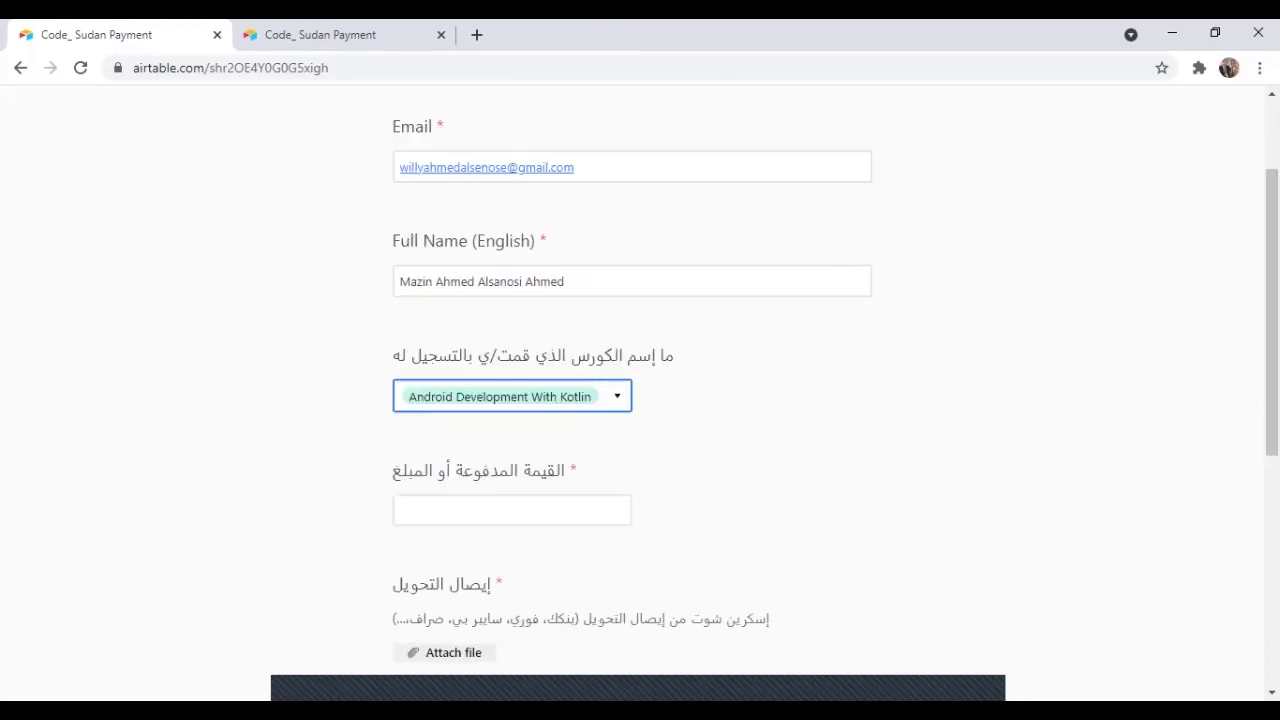
{"action": "left_click", "coordinate": [512, 482]}
{"action": "type", "text": "2"}
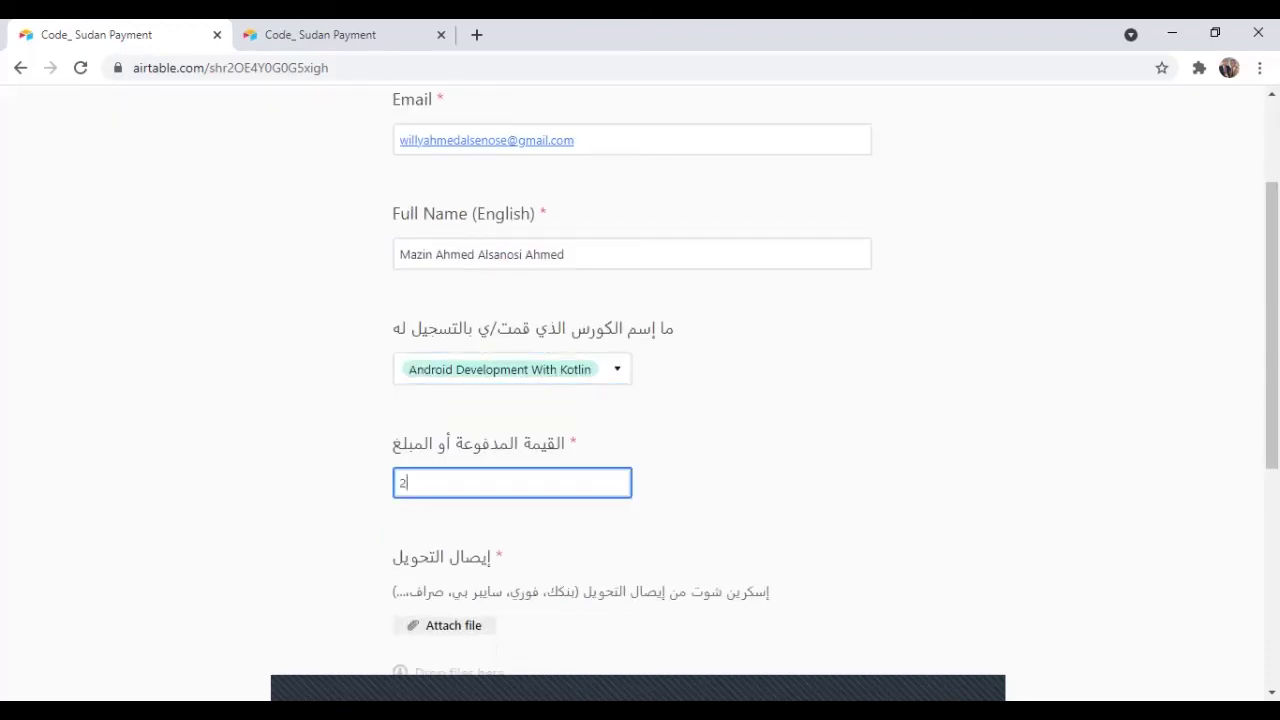
{"action": "type", "text": "000"}
{"action": "scroll", "coordinate": [640, 400], "scroll_direction": "down", "scroll_amount": 1}
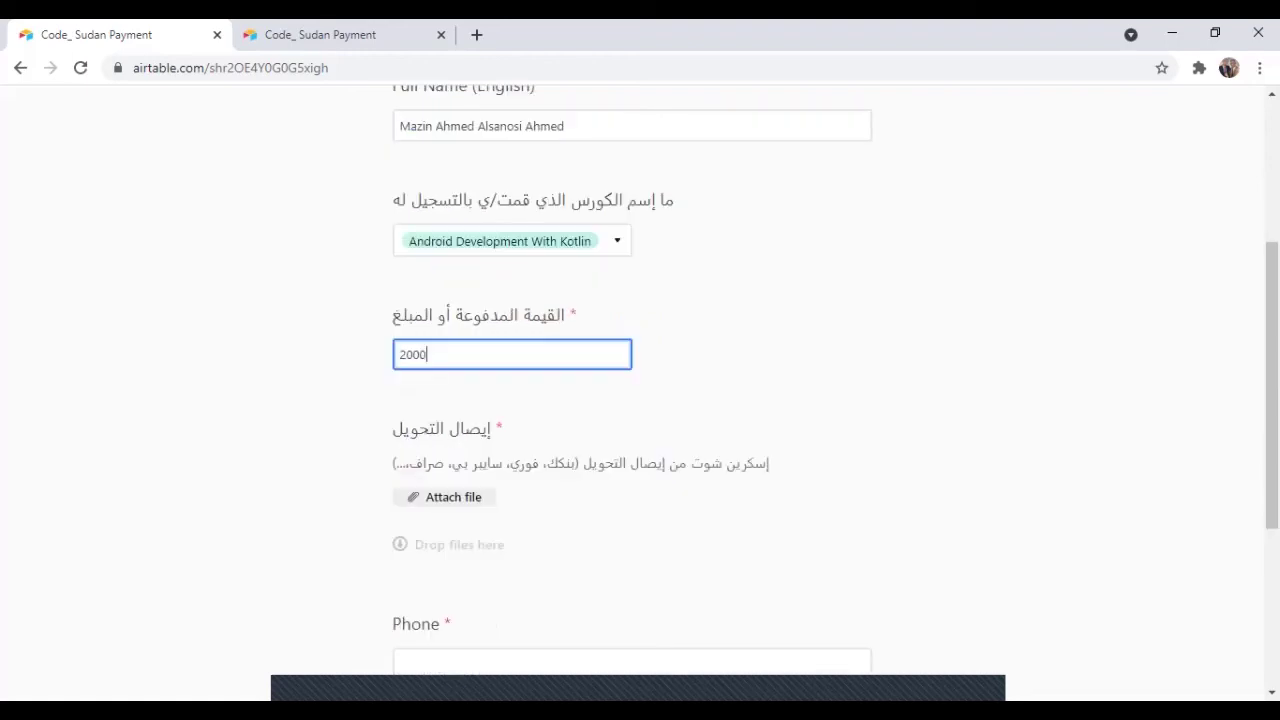
{"action": "key", "text": "Tab"}
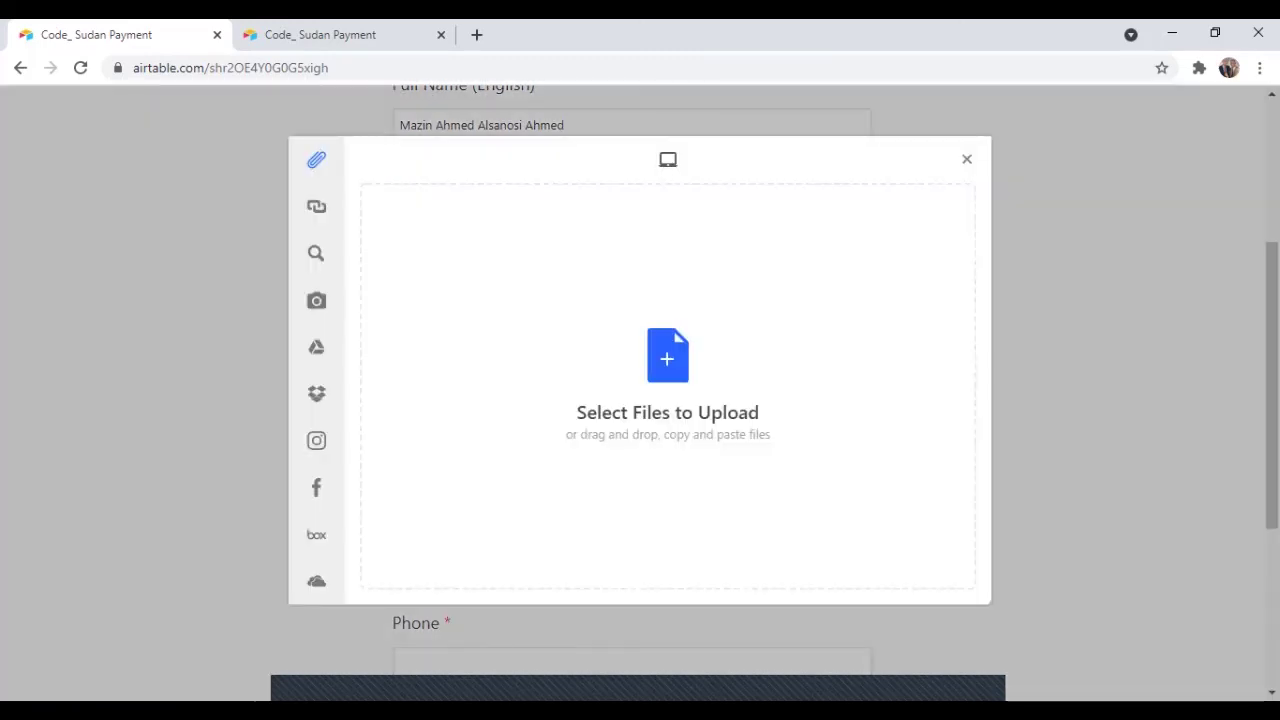
Close the upload window, enter the student's phone number, attempt submission, then reload the page.
{"action": "key", "text": "Escape"}
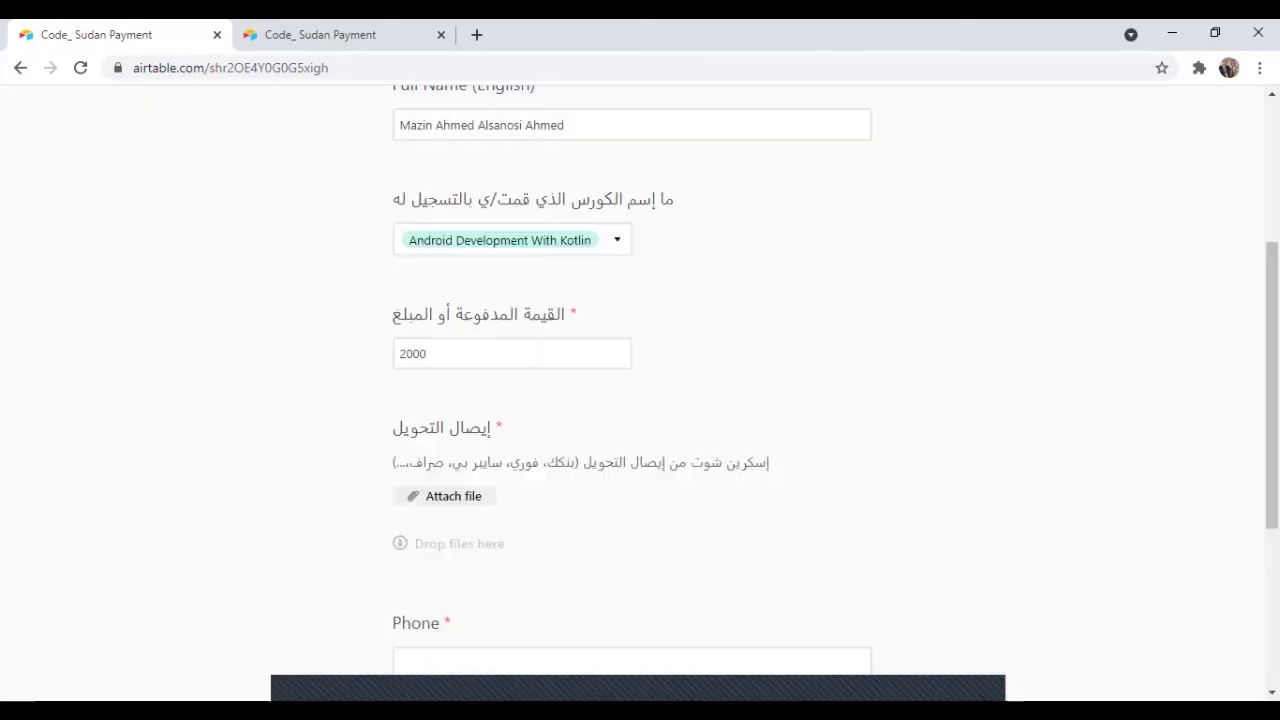
{"action": "scroll", "coordinate": [835, 382], "scroll_direction": "down", "scroll_amount": 1}
{"action": "left_click", "coordinate": [400, 528]}
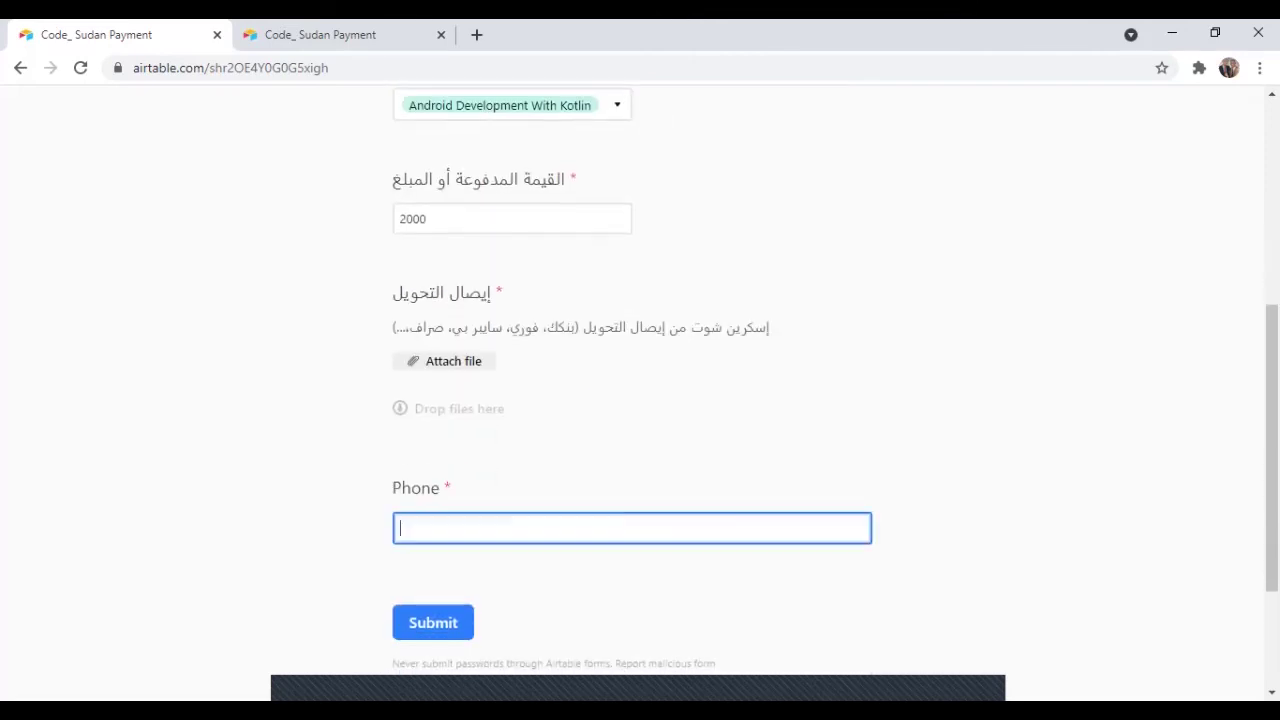
{"action": "scroll", "coordinate": [640, 400], "scroll_direction": "down", "scroll_amount": 1}
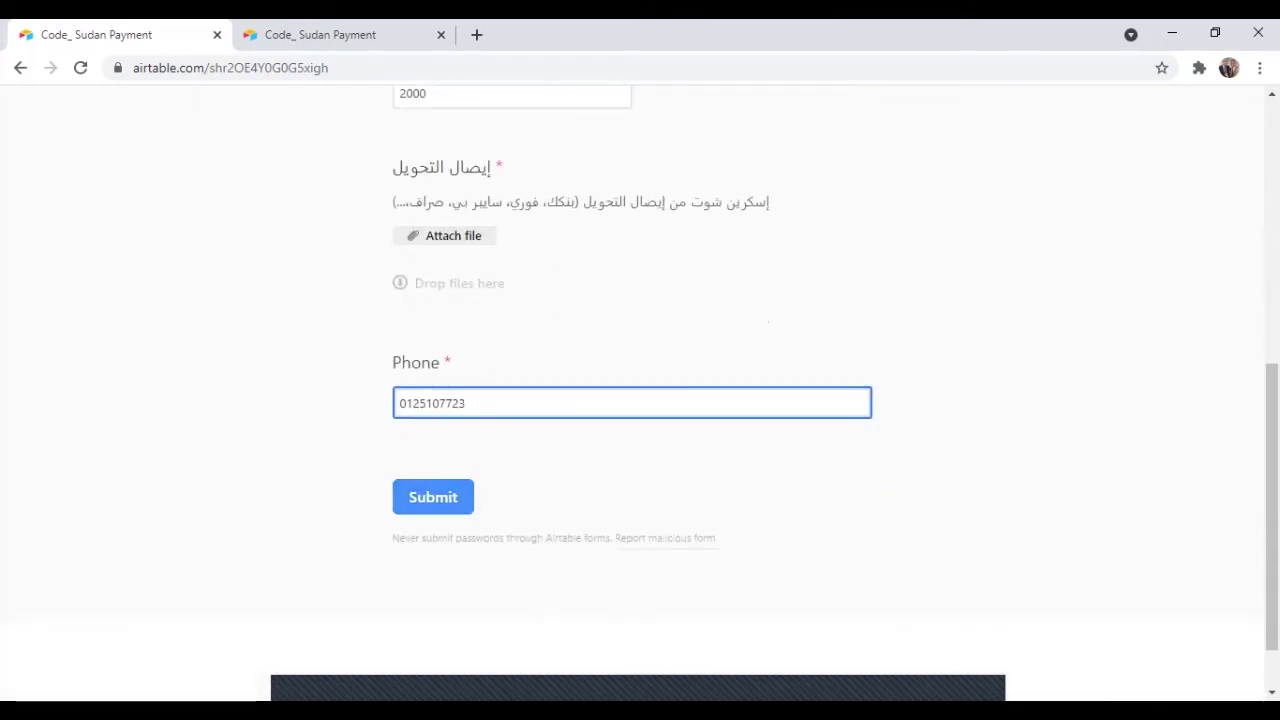
{"action": "left_click", "coordinate": [433, 497]}
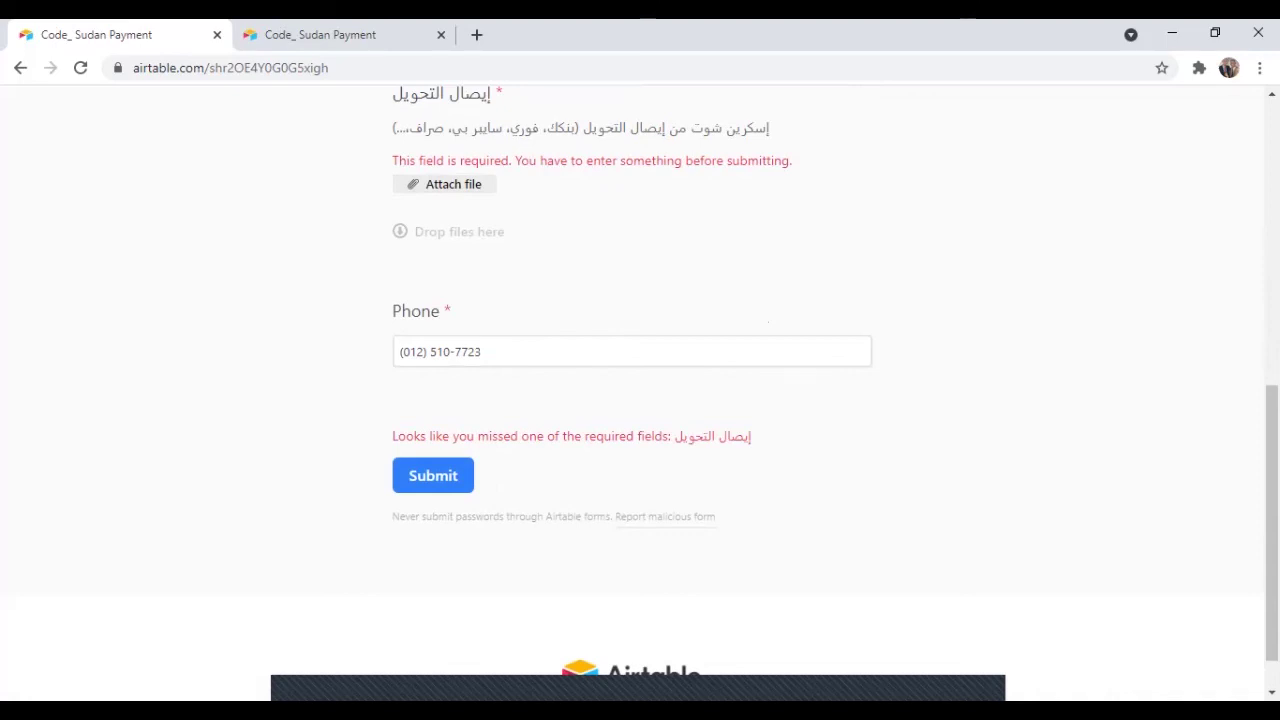
{"action": "key", "text": "F5"}
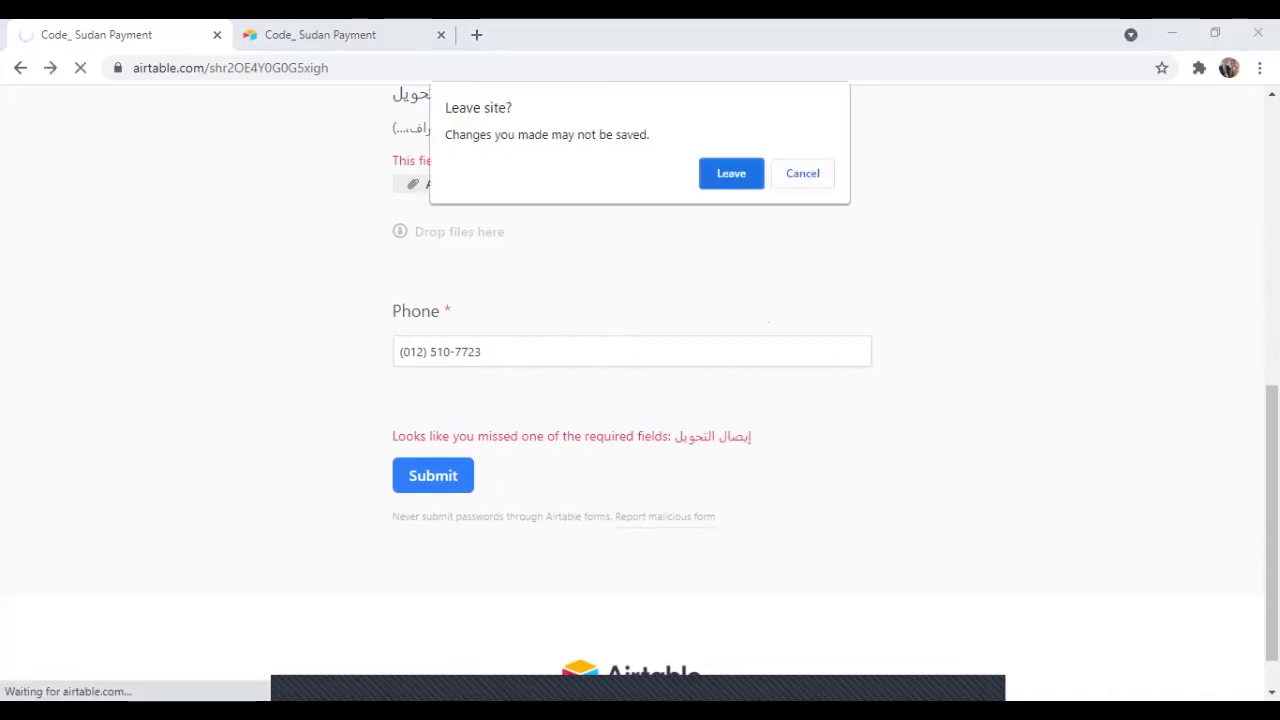
Confirm leaving the unsent form and go to the Dashboard Page from the header.
{"action": "key", "text": "Return"}
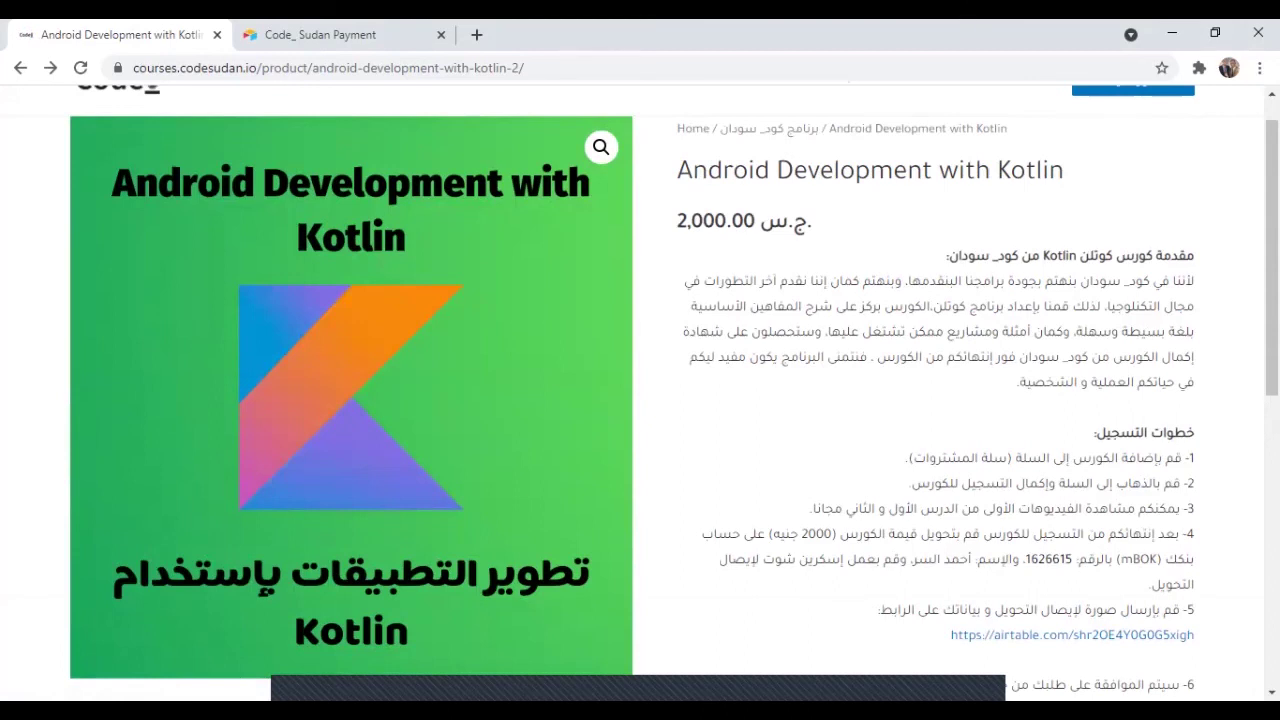
{"action": "scroll", "coordinate": [640, 400], "scroll_direction": "up", "scroll_amount": 1}
{"action": "scroll", "coordinate": [640, 400], "scroll_direction": "up", "scroll_amount": 1}
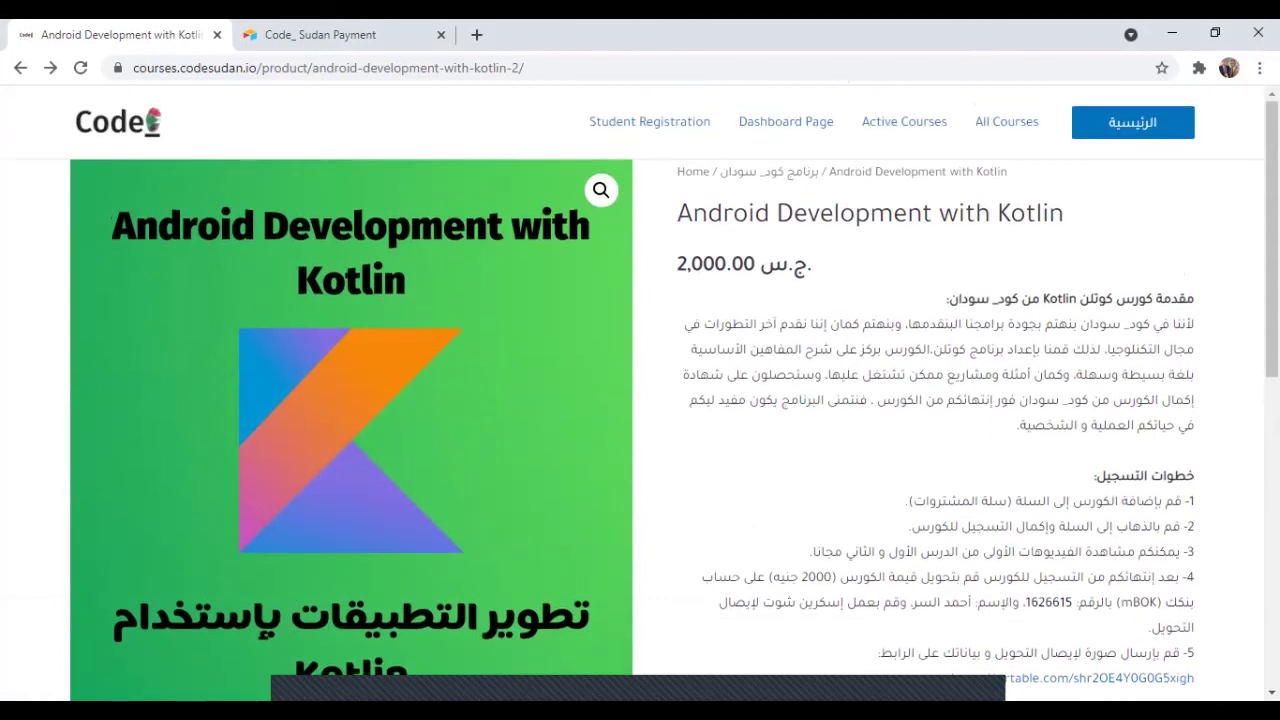
{"action": "left_click", "coordinate": [785, 121]}
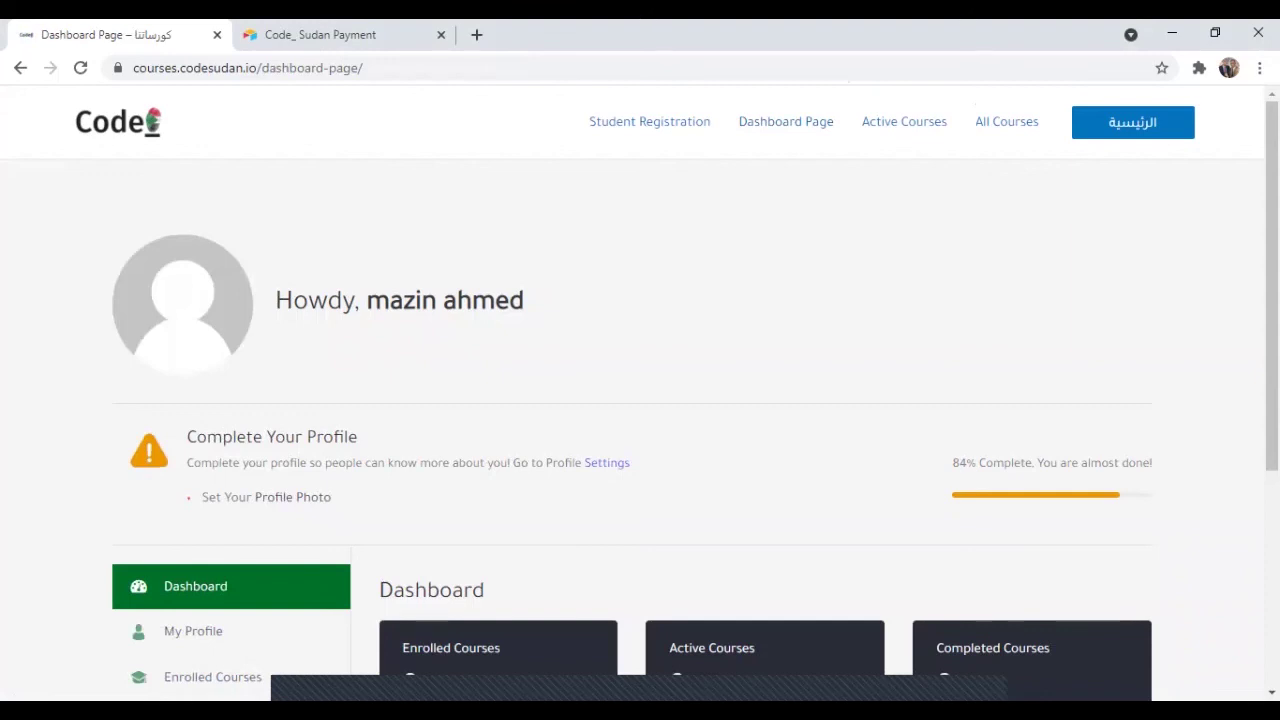
Scroll the dashboard down to the 0 enrolled, 0 active and 0 completed course counters.
{"action": "scroll", "coordinate": [640, 393], "scroll_direction": "down", "scroll_amount": 3}
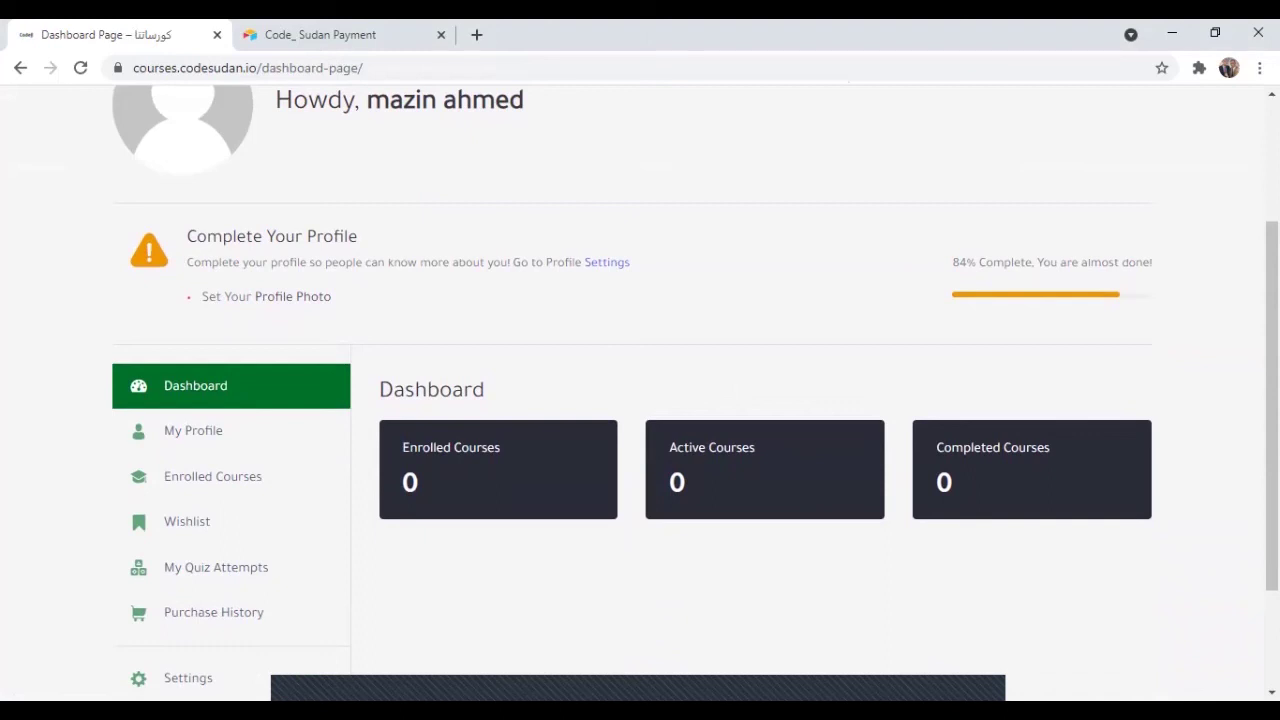
{"action": "scroll", "coordinate": [640, 400], "scroll_direction": "down", "scroll_amount": 2}
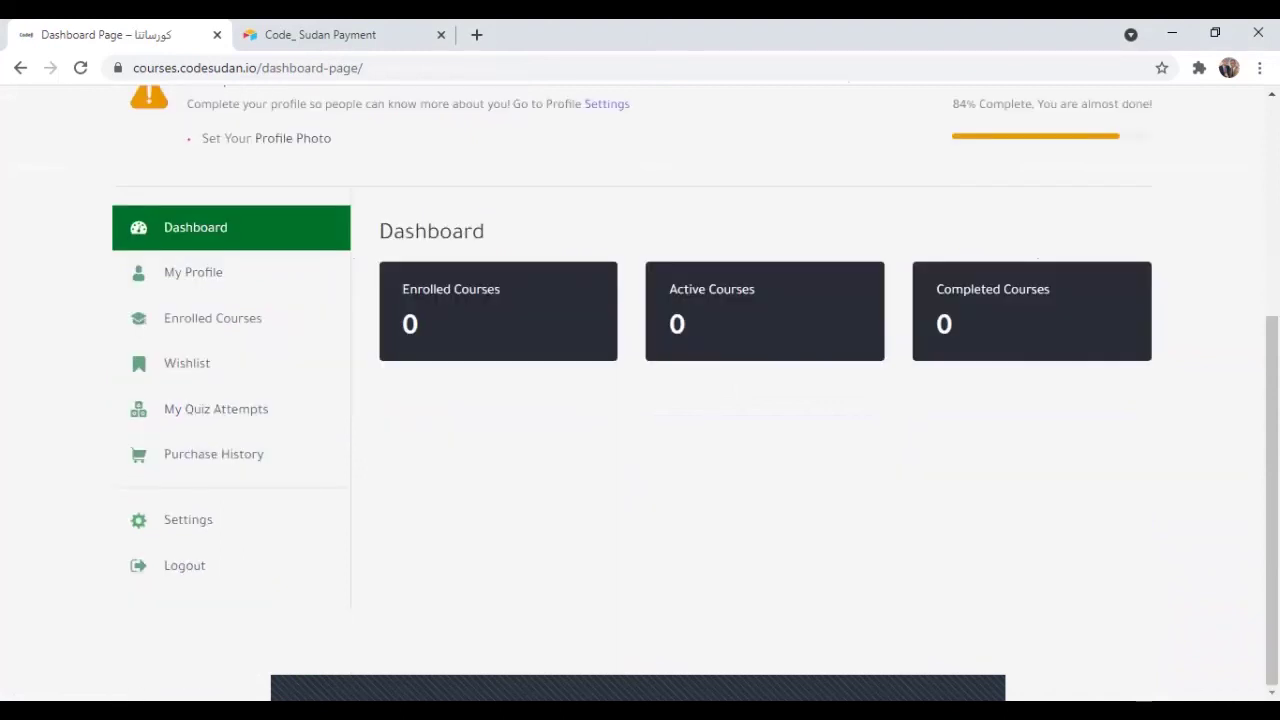